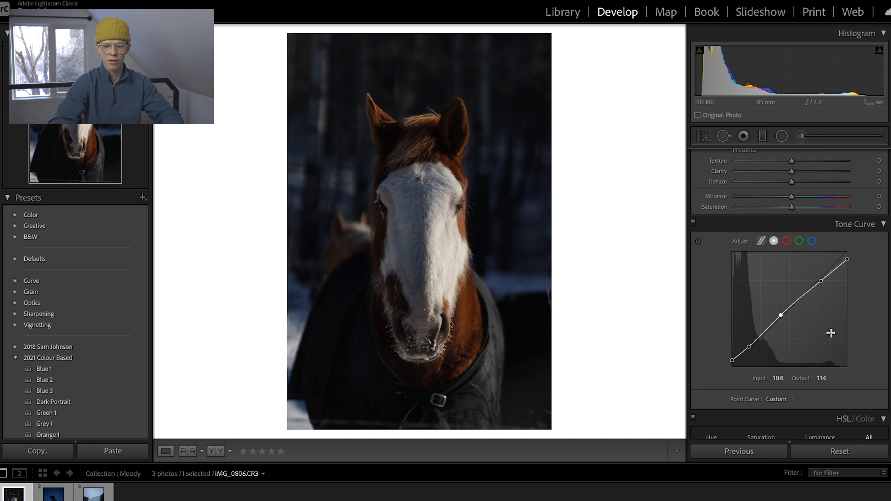
Set the photo's exposure to −0.10, highlights to −17, shadows to +10, whites to −18 and blacks to −10.
scroll(833, 337, "up", 5)
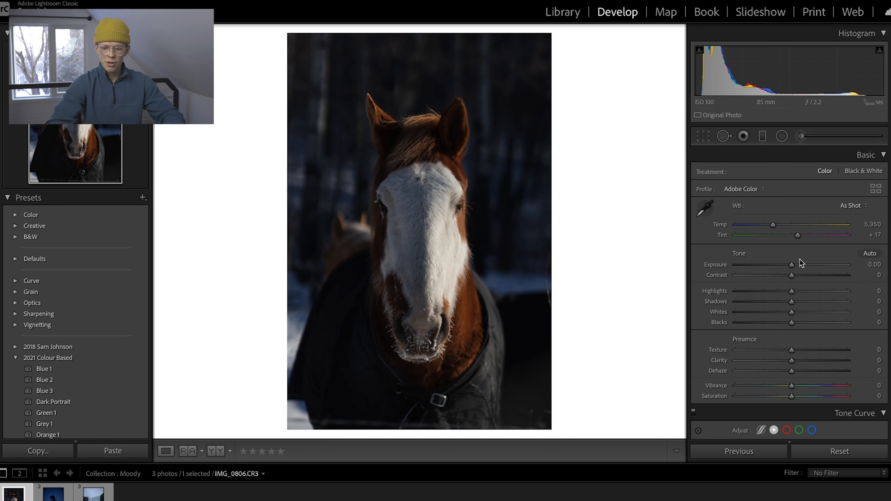
left_click_drag(791, 266, 790, 265)
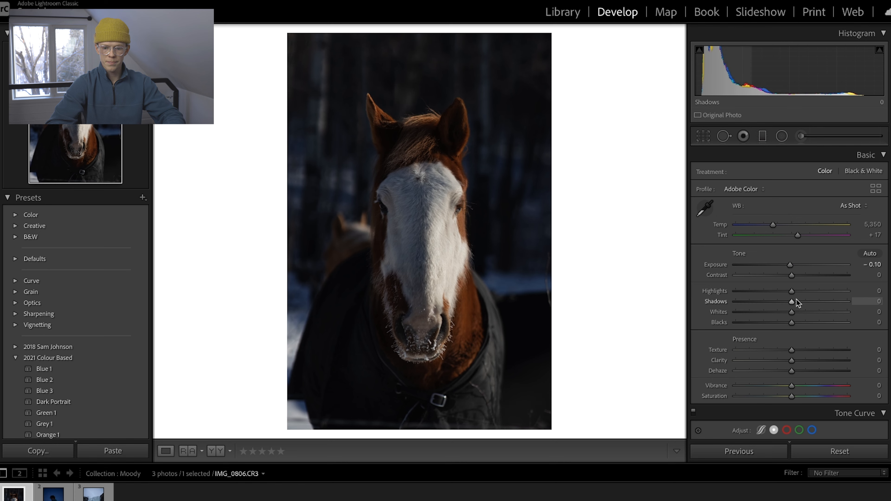
left_click_drag(791, 292, 781, 292)
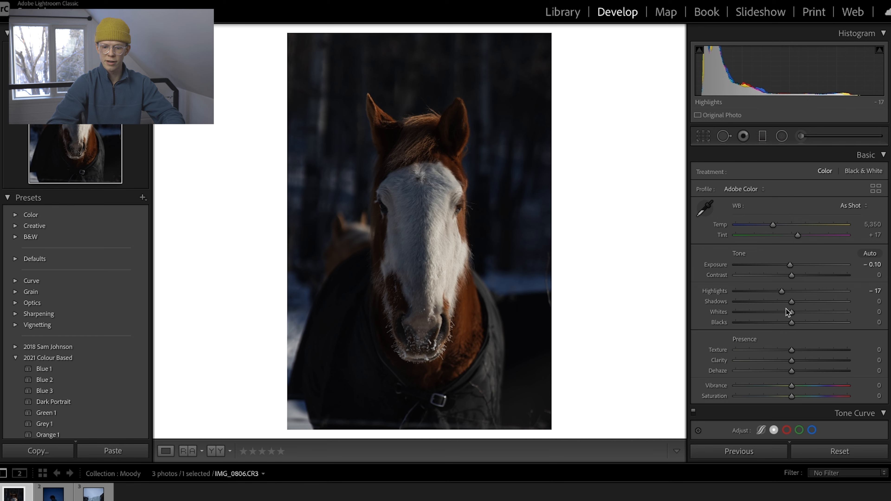
left_click(797, 302)
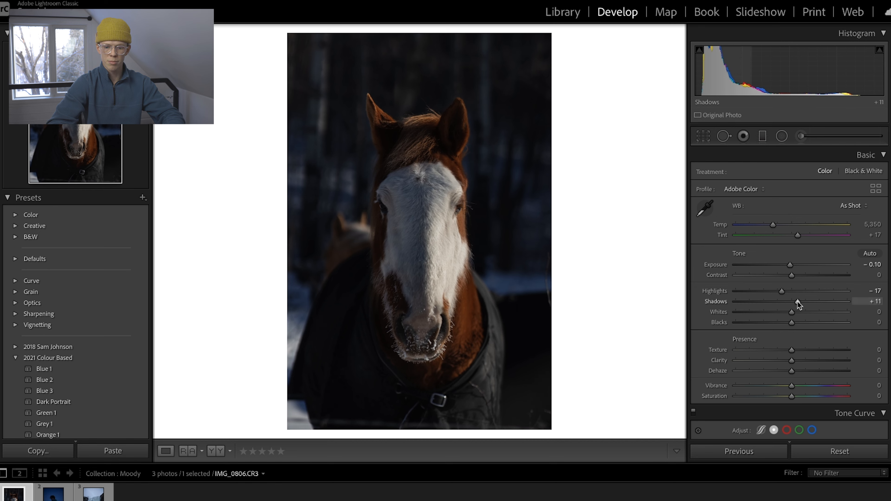
left_click_drag(798, 302, 839, 320)
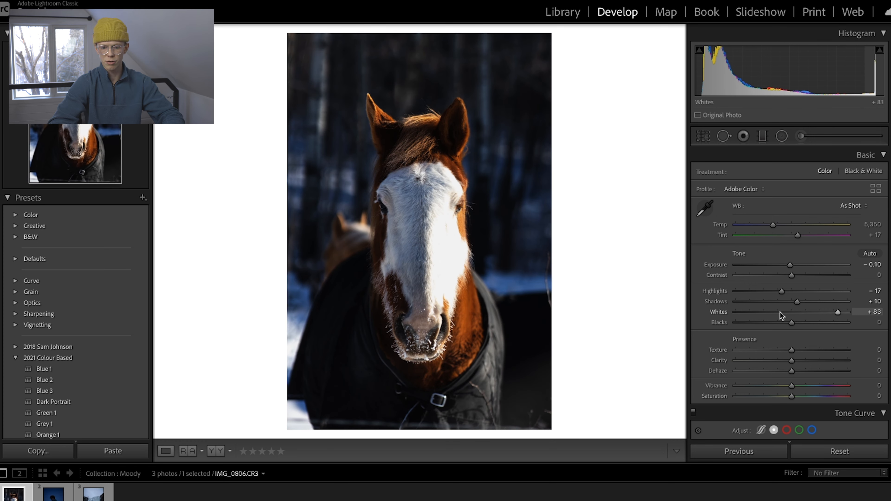
mouse_move(780, 312)
left_mouse_down()
mouse_move(791, 312)
mouse_move(780, 313)
mouse_move(785, 322)
left_mouse_up()
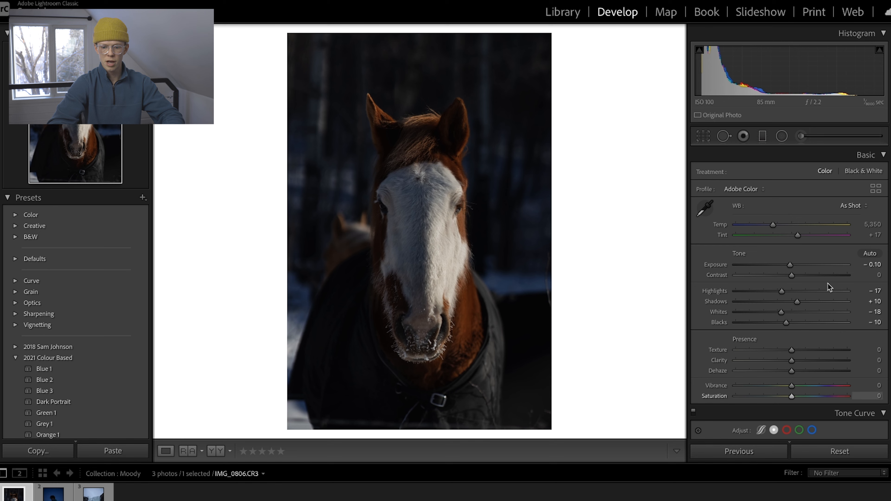
Reduce the vibrance to −21 and cool the white balance temperature to 4,420.
left_click(779, 386)
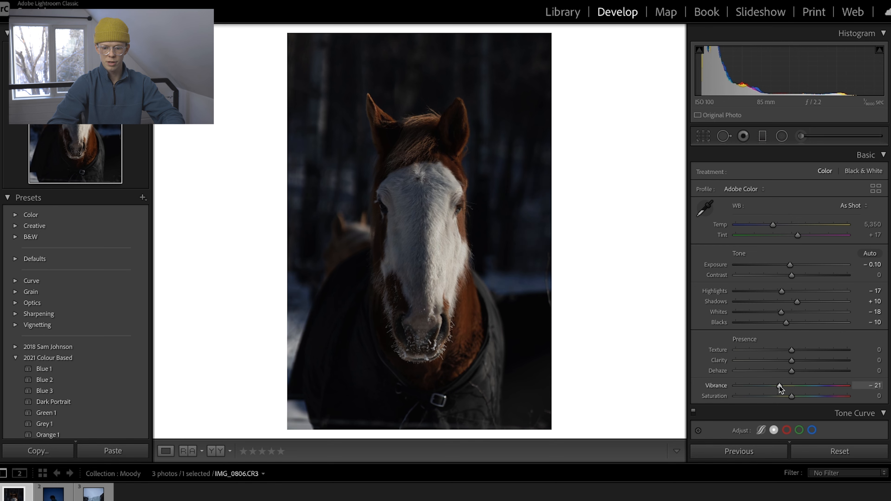
left_click(772, 225)
left_click_drag(772, 226, 762, 225)
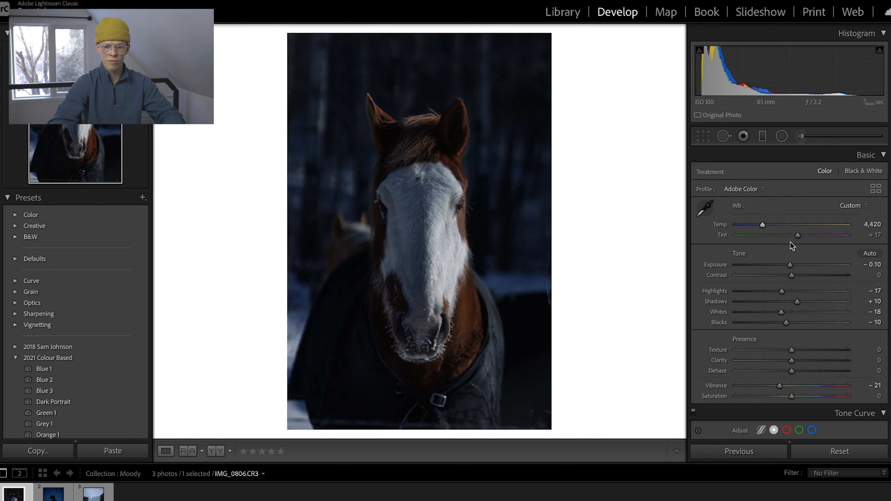
On the blue channel tone curve, raise the black point to output 11 and pull the shadows down to output 37 at input 34.
scroll(834, 268, "down", 3)
scroll(833, 267, "down", 5)
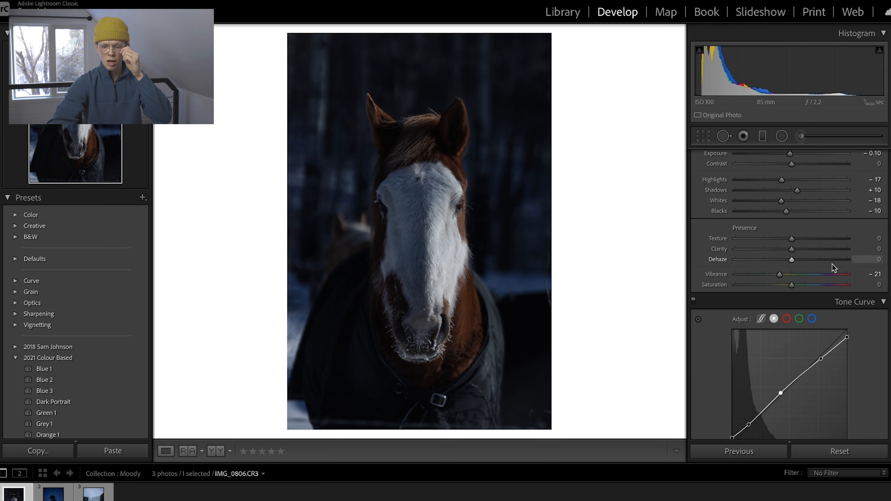
scroll(831, 264, "up", 8)
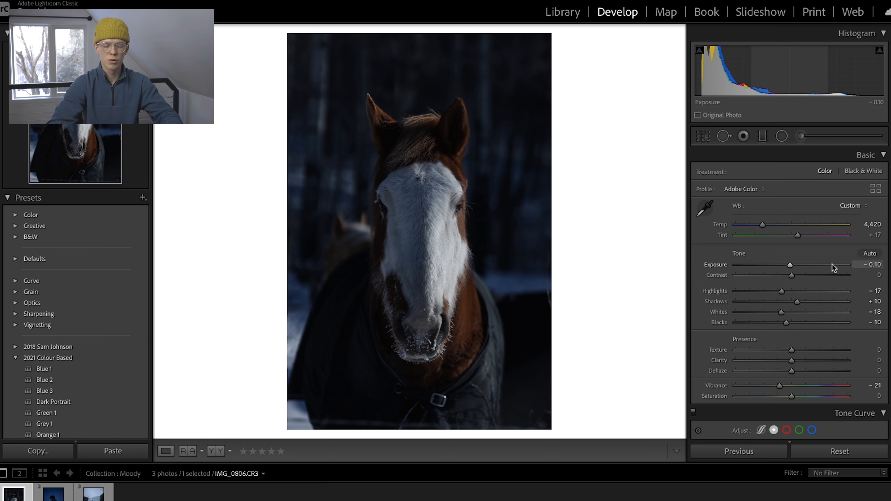
scroll(833, 268, "down", 7)
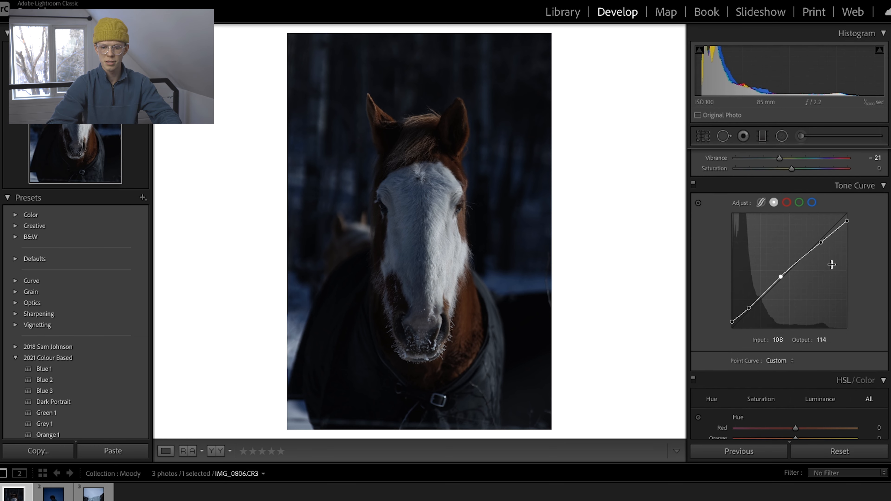
left_click(811, 202)
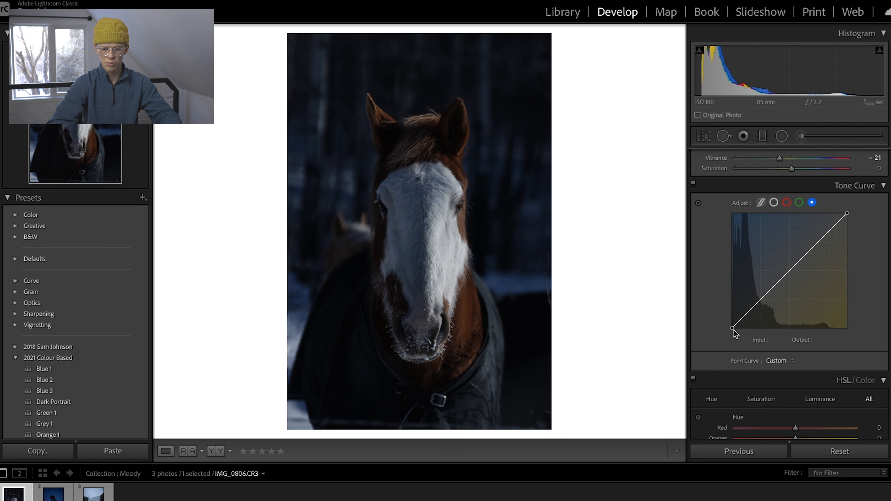
left_click_drag(732, 328, 732, 324)
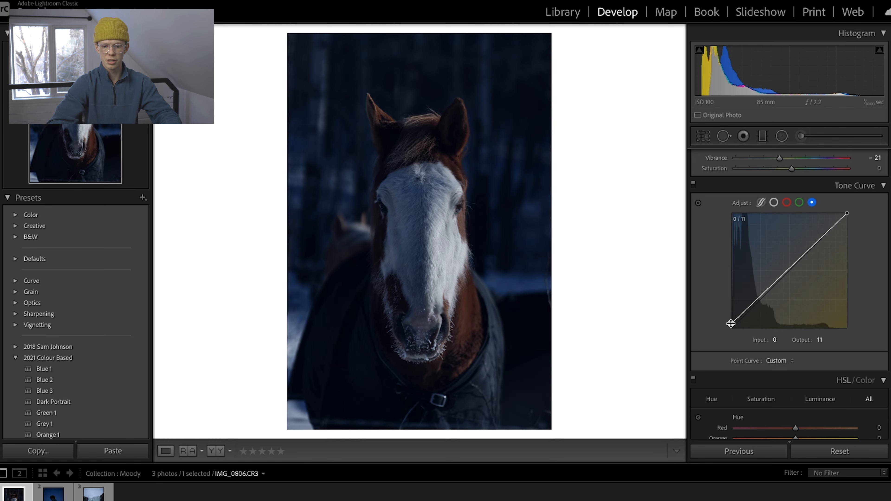
left_click_drag(746, 311, 747, 315)
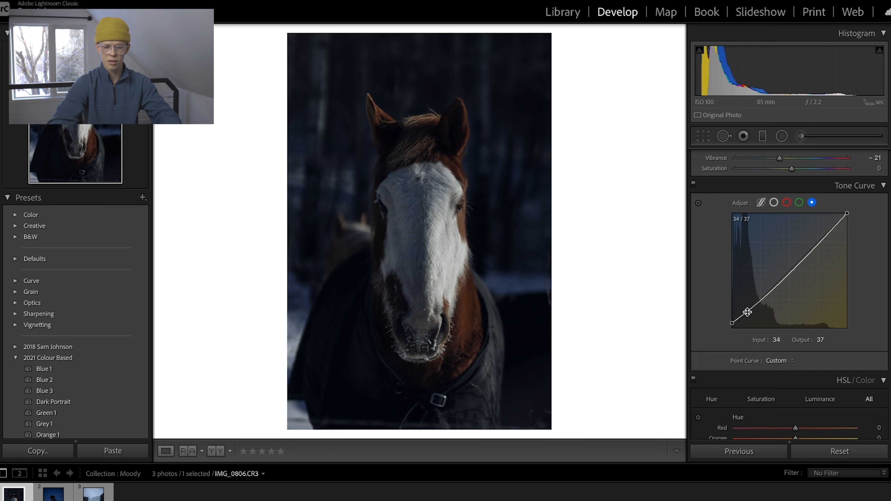
left_click(792, 267)
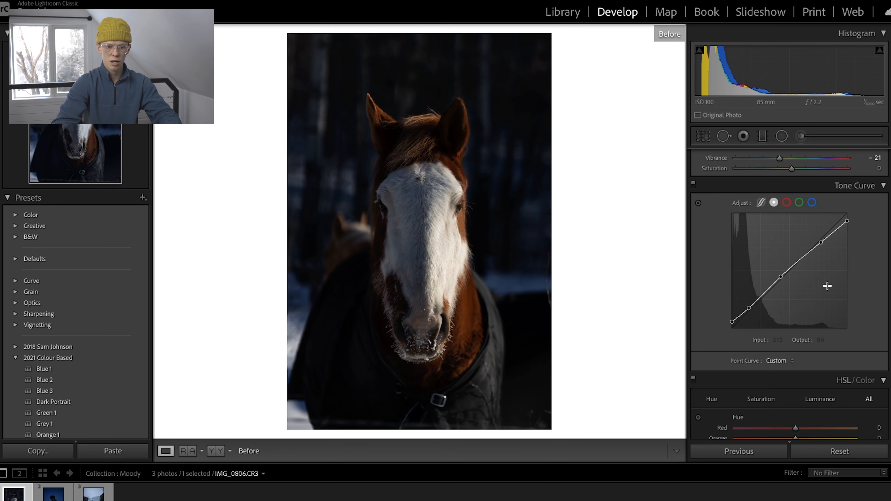
Shift the orange hue to −10 and raise the blue hue slightly in the HSL adjustments.
scroll(842, 277, "down", 3)
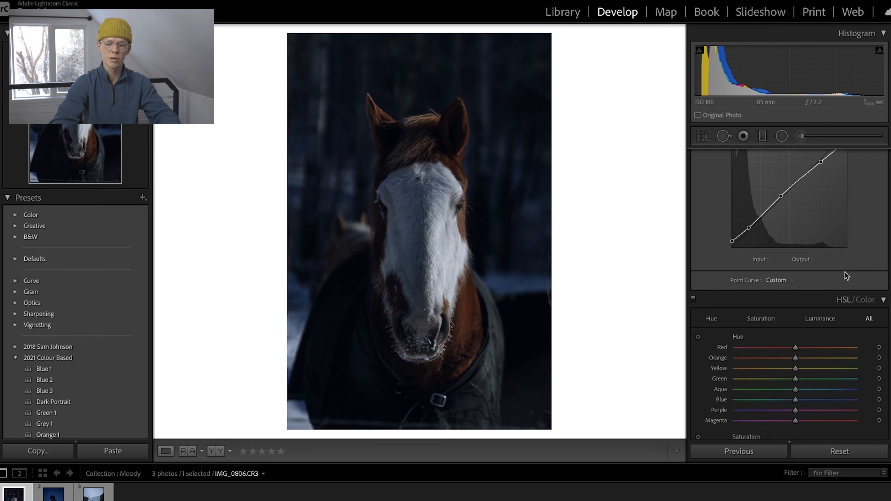
scroll(846, 275, "down", 3)
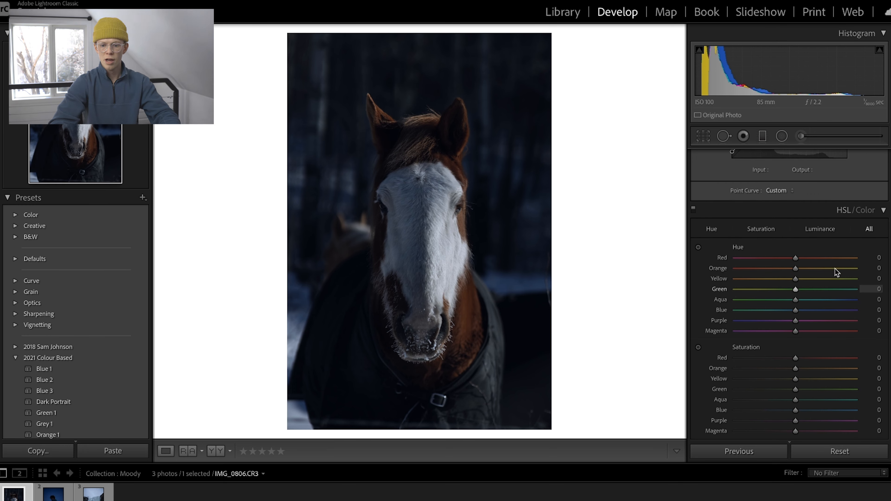
scroll(814, 267, "up", 2)
scroll(817, 260, "down", 3)
scroll(816, 259, "down", 2)
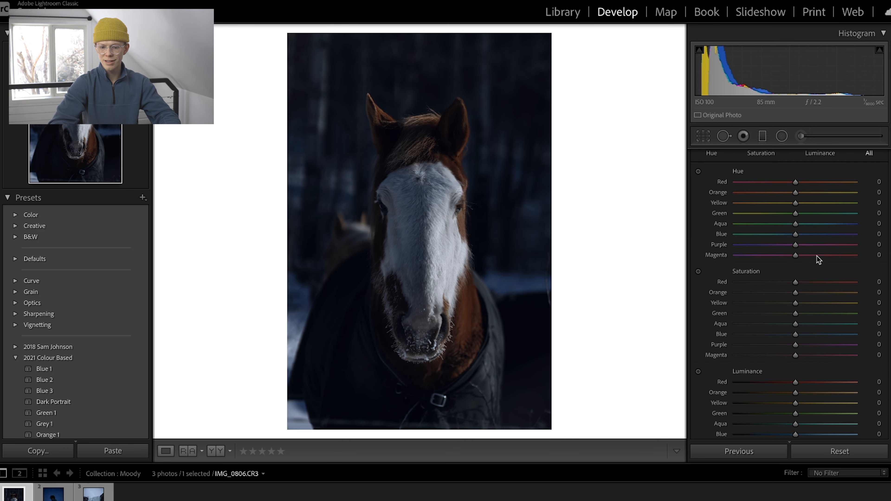
scroll(775, 246, "up", 1)
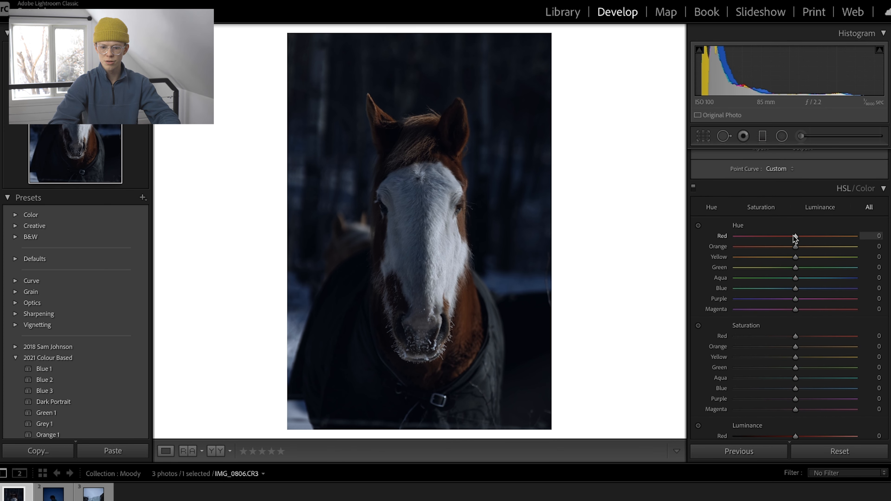
mouse_move(782, 245)
left_mouse_down()
mouse_move(718, 252)
mouse_move(814, 236)
mouse_move(857, 246)
mouse_move(646, 263)
mouse_move(819, 253)
mouse_move(789, 249)
left_mouse_up()
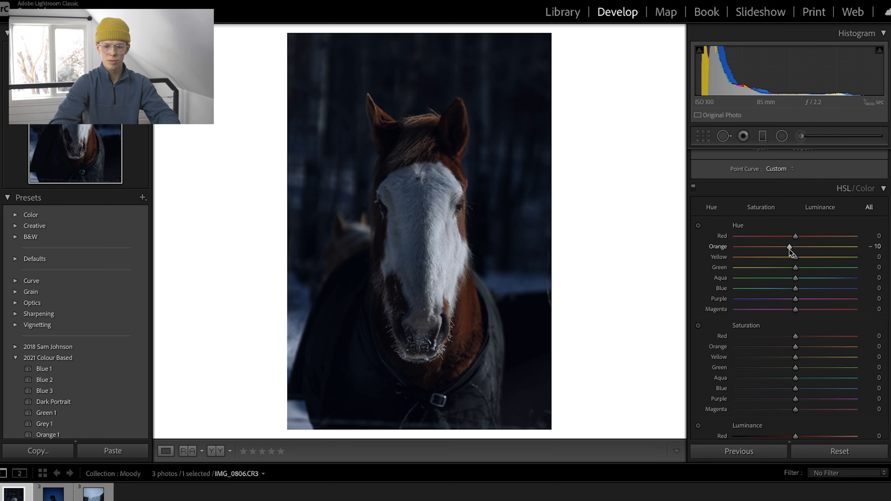
mouse_move(795, 289)
left_mouse_down()
mouse_move(671, 290)
mouse_move(890, 288)
mouse_move(797, 290)
left_mouse_up()
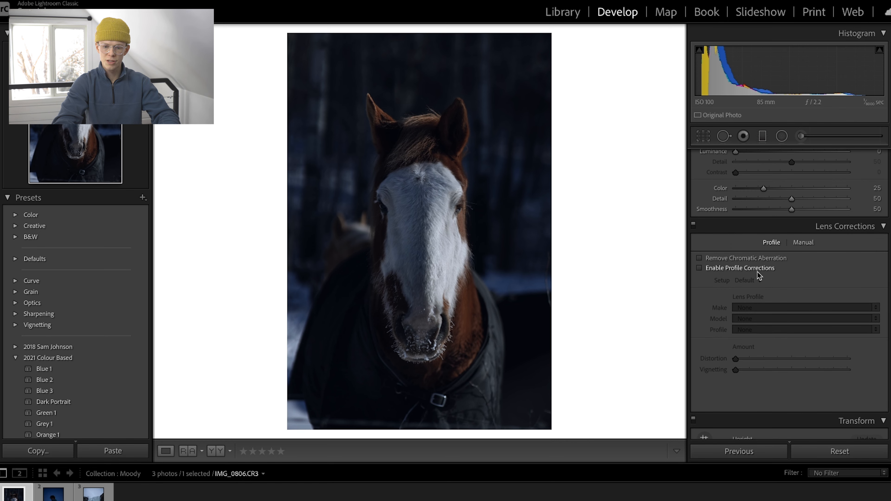
Try the lens profile corrections on the photo and turn them back off.
left_click(749, 268)
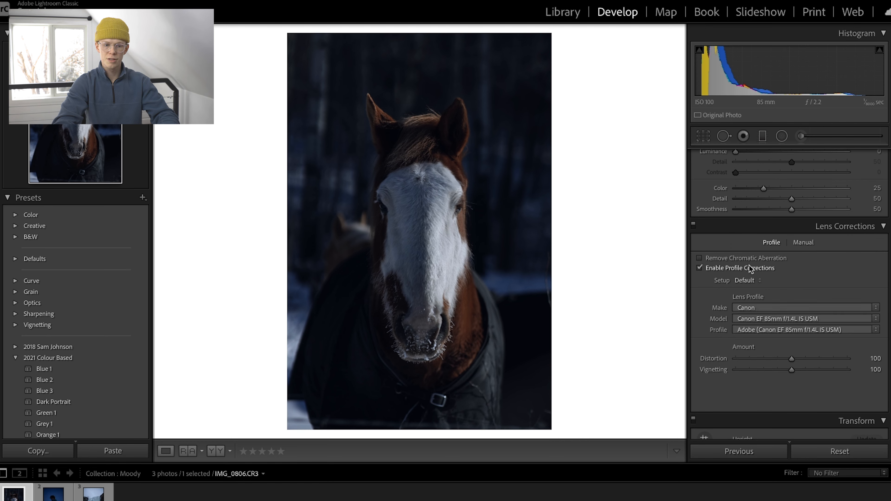
left_click(749, 268)
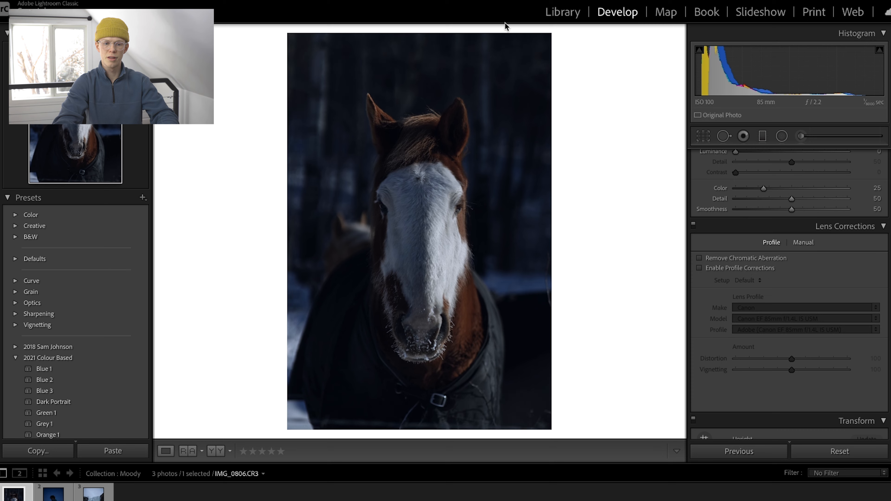
Add a post-crop vignette with an amount of −10.
scroll(810, 328, "down", 5)
scroll(809, 309, "down", 4)
scroll(807, 281, "up", 2)
scroll(807, 278, "down", 3)
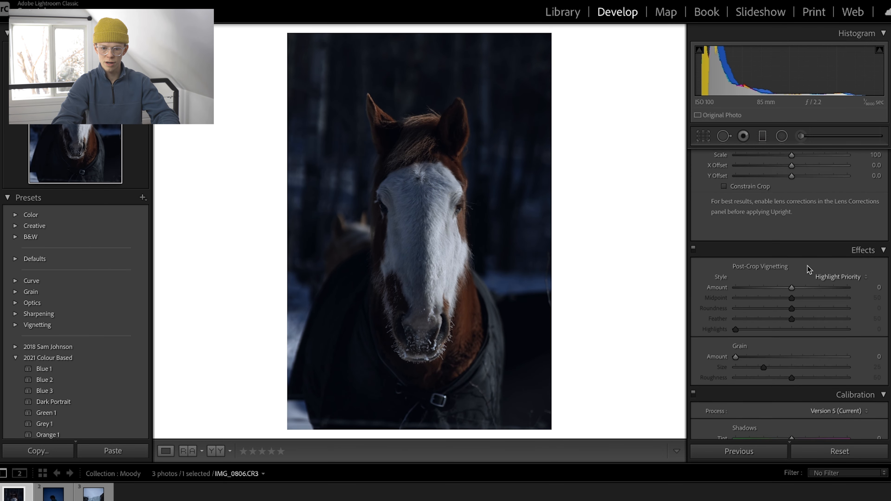
left_click_drag(791, 287, 786, 287)
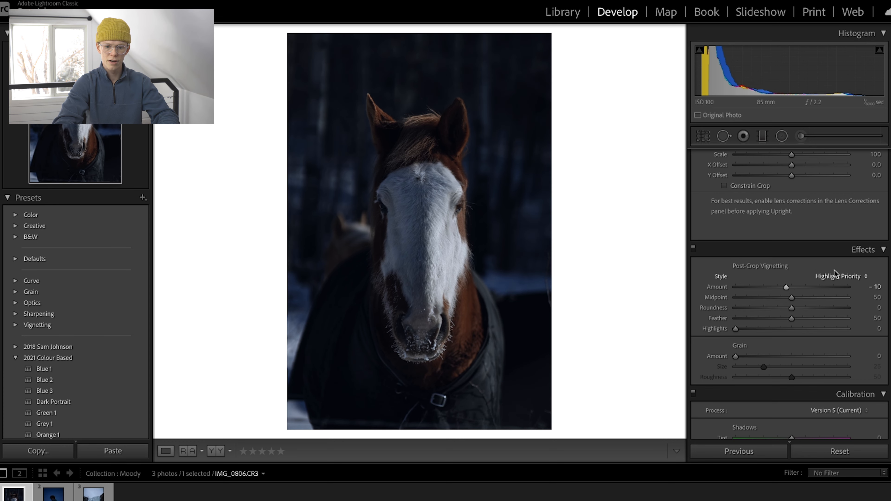
Add film grain with amount 30, size 40 and roughness 60.
scroll(836, 274, "down", 4)
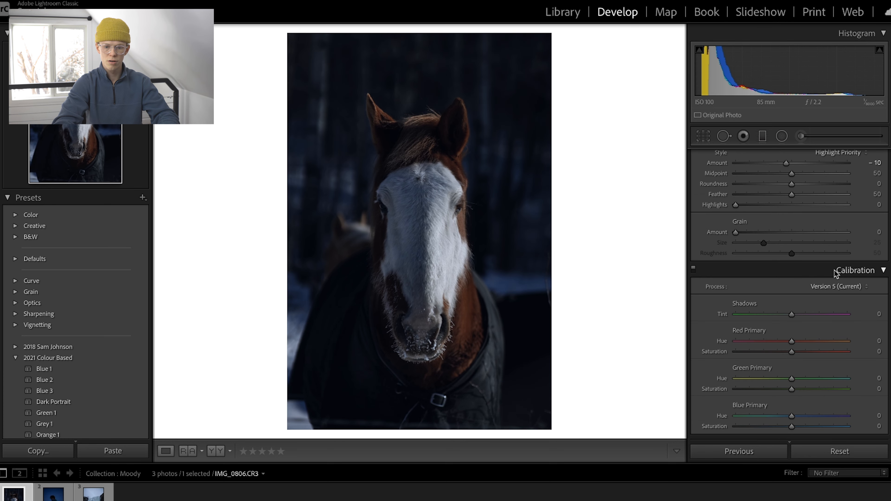
left_click(760, 232)
left_click_drag(759, 233, 803, 254)
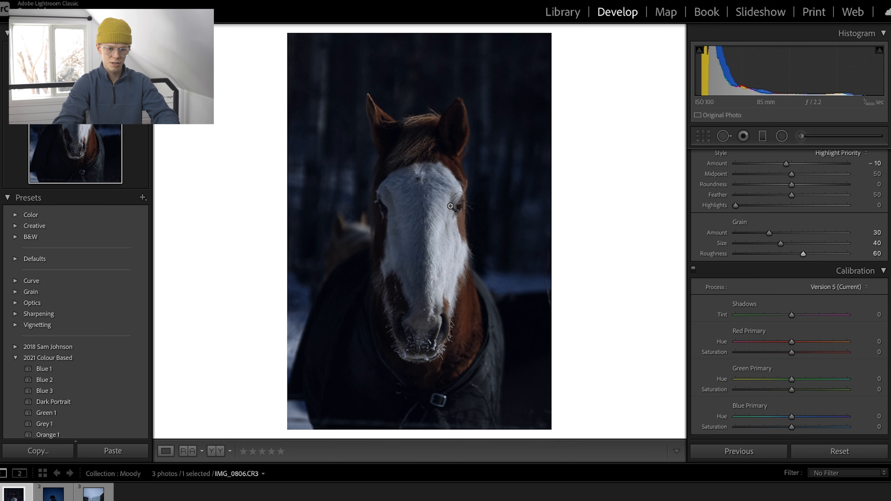
Examine the grain up close on the horse's forehead with the effects switched off and on again.
left_click(406, 191)
scroll(723, 241, "up", 4)
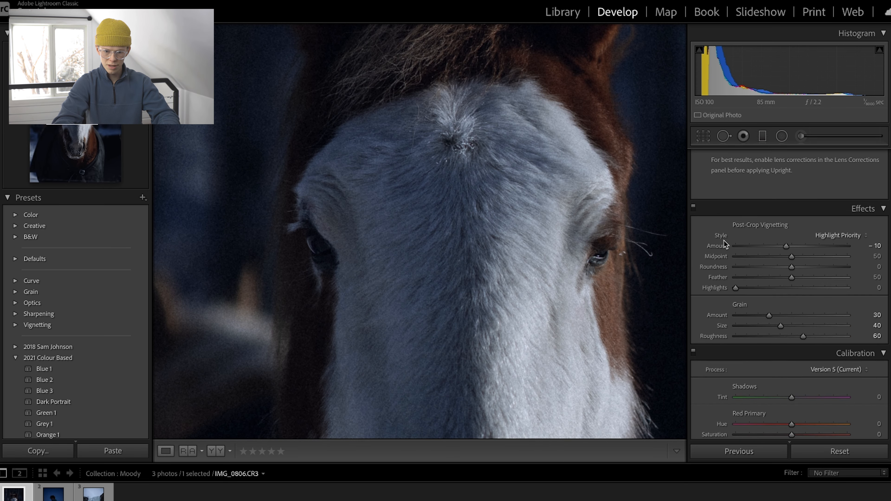
left_click(693, 209)
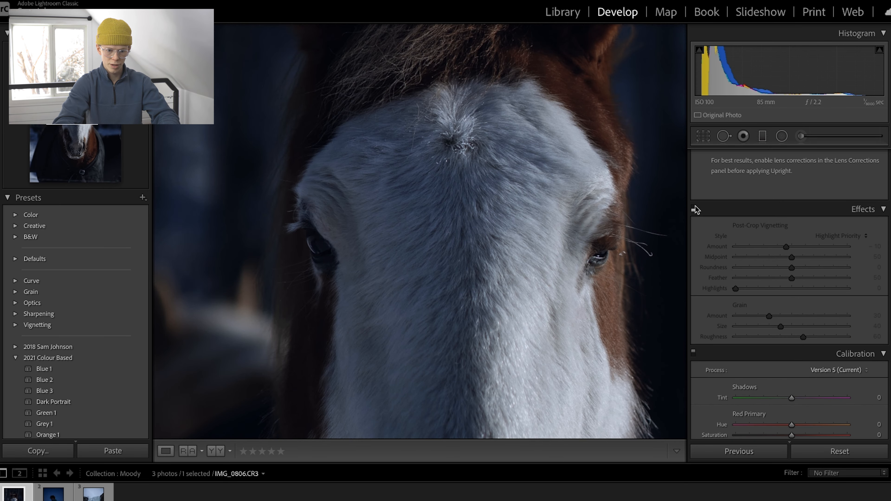
left_click(694, 206)
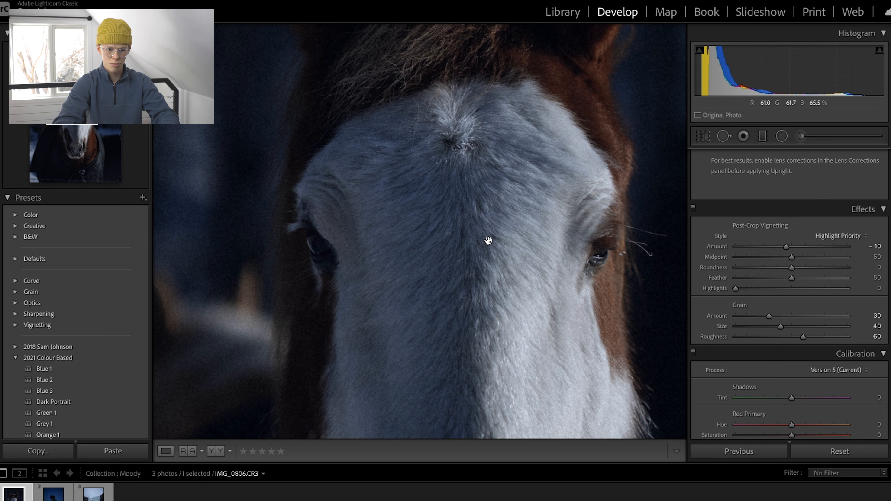
left_click(558, 254)
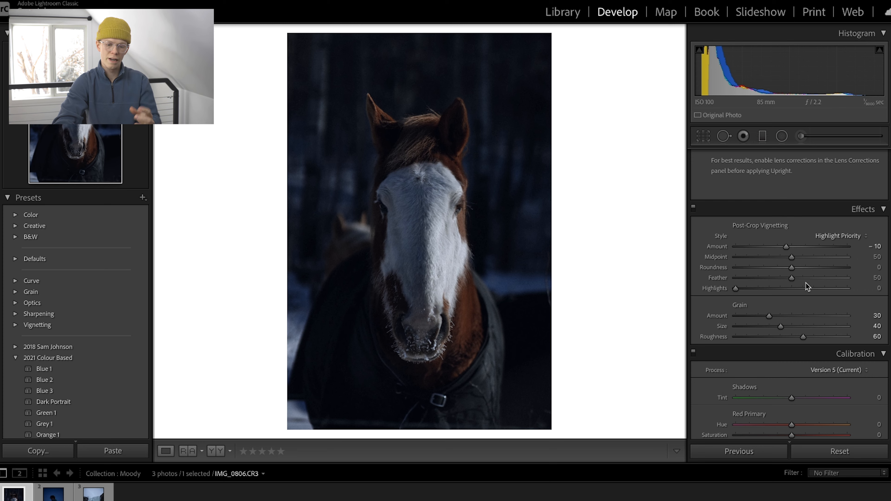
Draw an oval radial filter centred on the horse's face, enclosing its whole head, and reset all its effect sliders.
scroll(806, 283, "down", 3)
scroll(805, 282, "up", 10)
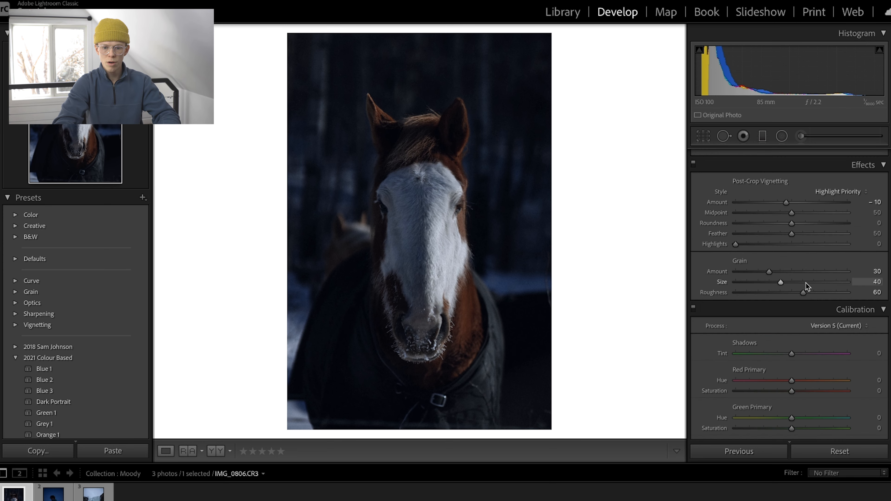
scroll(805, 283, "down", 1)
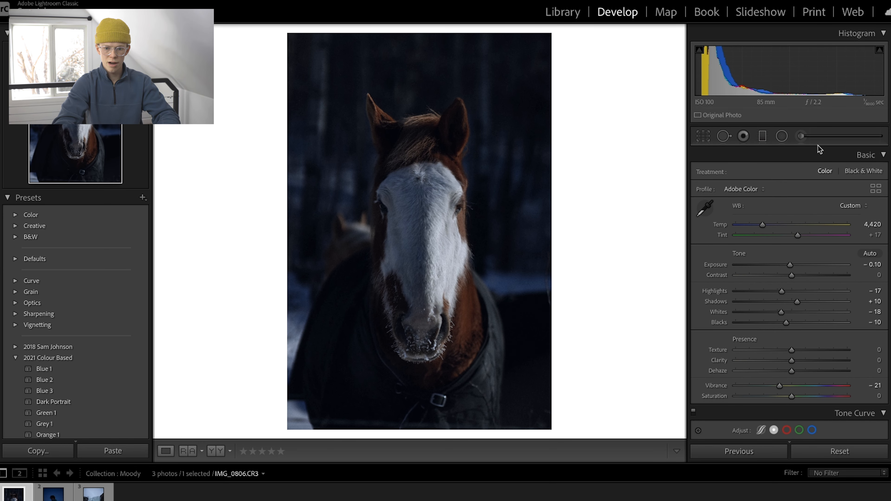
left_click(781, 136)
left_click_drag(392, 163, 493, 324)
left_click_drag(392, 145, 419, 205)
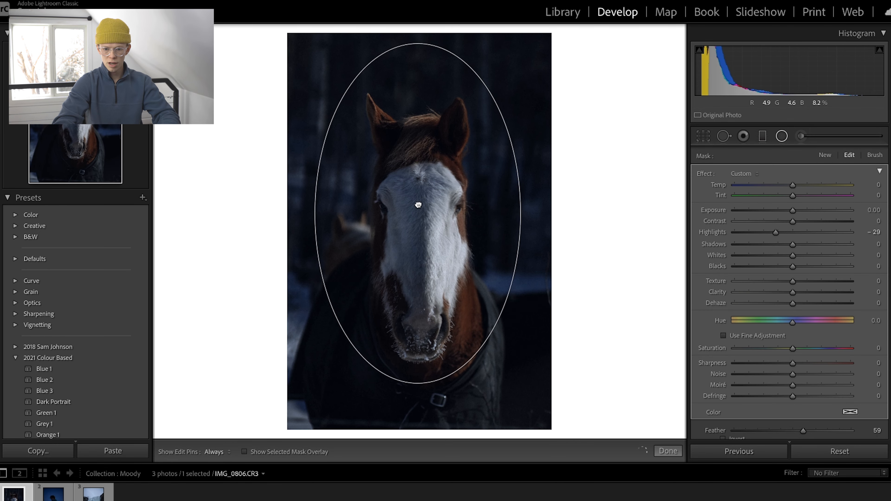
double_click(709, 176)
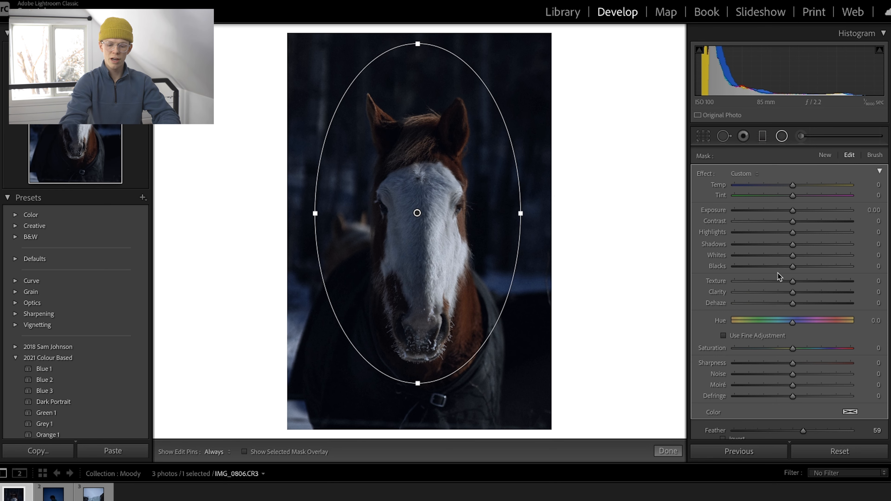
Invert the radial filter so it affects the horse's face inside the oval, checking the coverage with the mask overlay.
key("o")
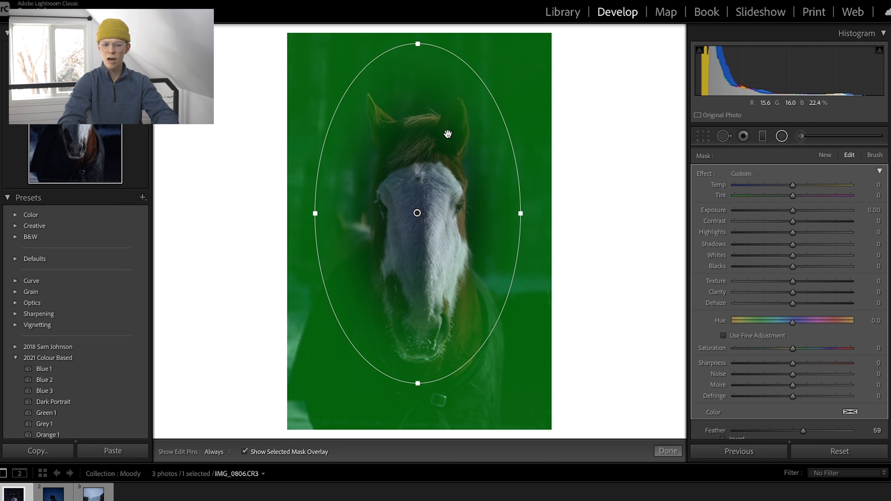
scroll(746, 336, "down", 2)
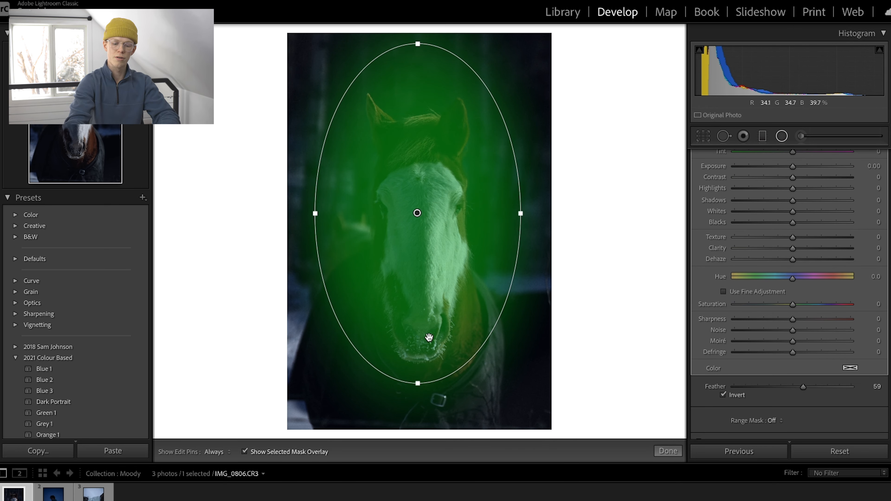
key("o")
scroll(760, 261, "up", 3)
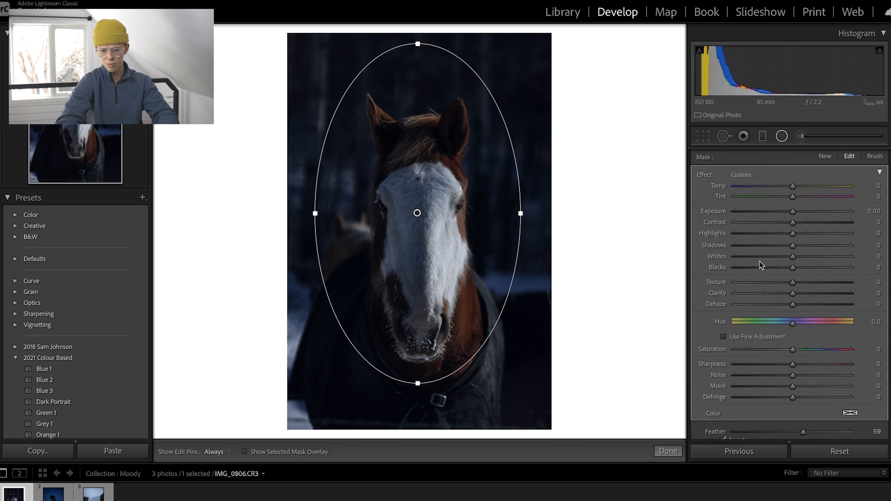
Set the radial filter's shadows to 25, exposure to 0.26, temperature to 11, clarity to 5, saturation to 10 and sharpness to 10.
left_click(806, 245)
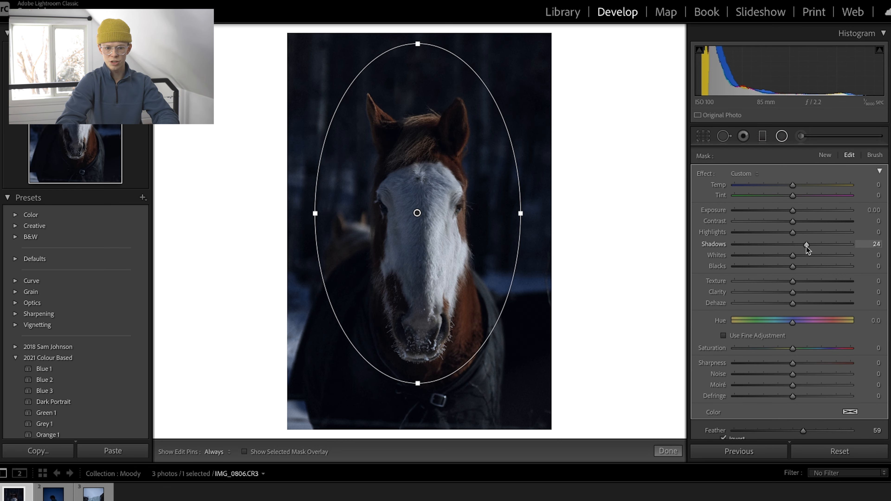
left_click(796, 210)
left_click(798, 183)
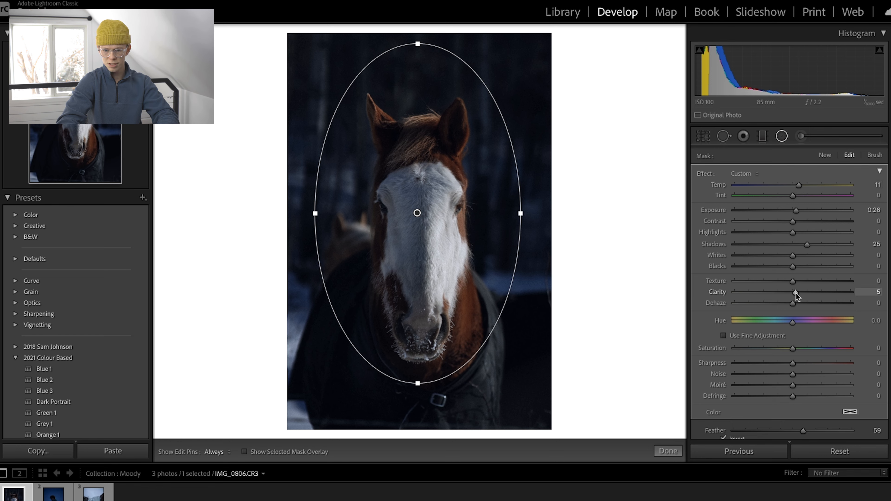
left_click_drag(792, 349, 798, 349)
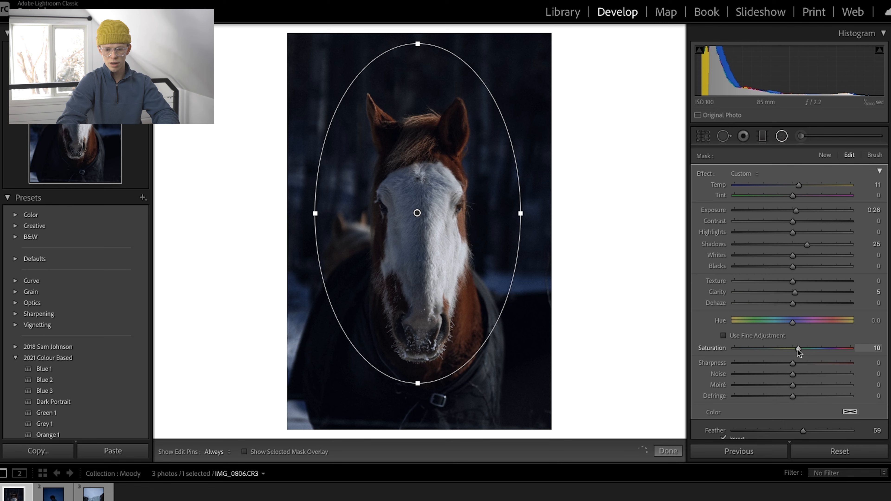
left_click(799, 364)
left_click_drag(798, 363, 798, 364)
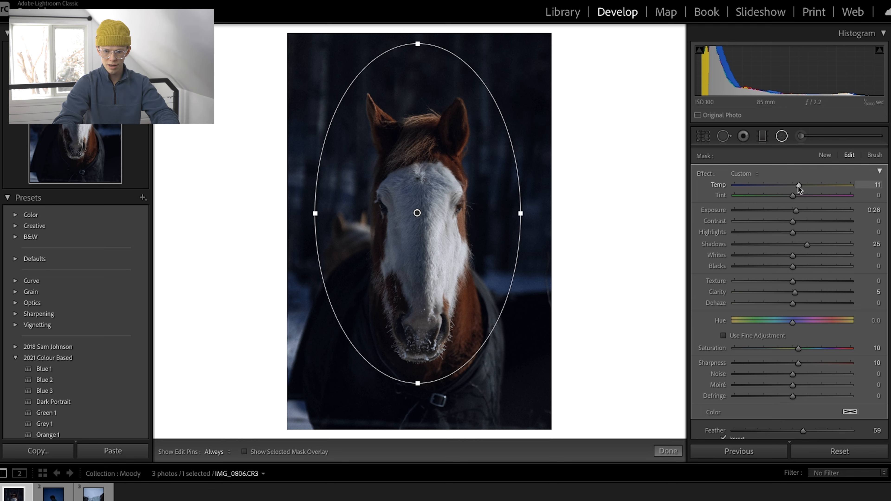
Refine the radial filter to temperature 12, exposure 0.28, whites −10, blacks 4 and contrast 18, and close the filter.
left_click_drag(798, 186, 800, 187)
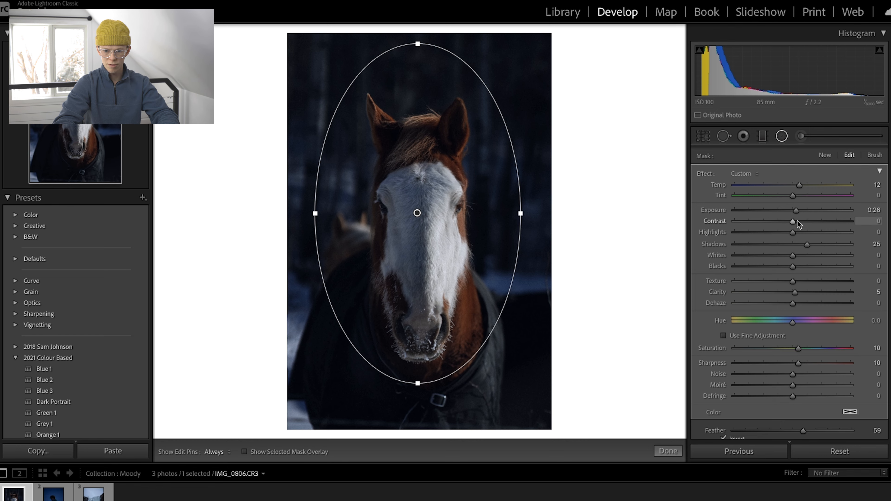
left_click_drag(797, 214, 798, 214)
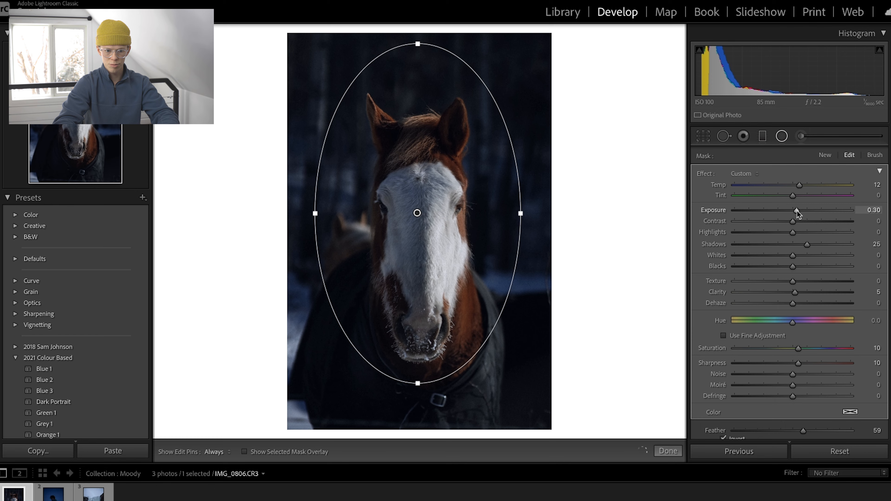
mouse_move(796, 255)
left_mouse_down()
mouse_move(786, 255)
mouse_move(796, 267)
left_mouse_up()
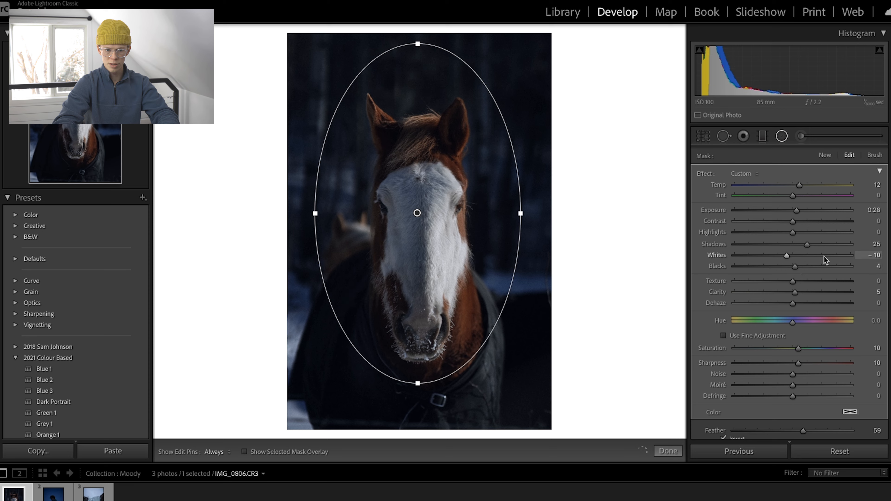
left_click_drag(792, 220, 802, 221)
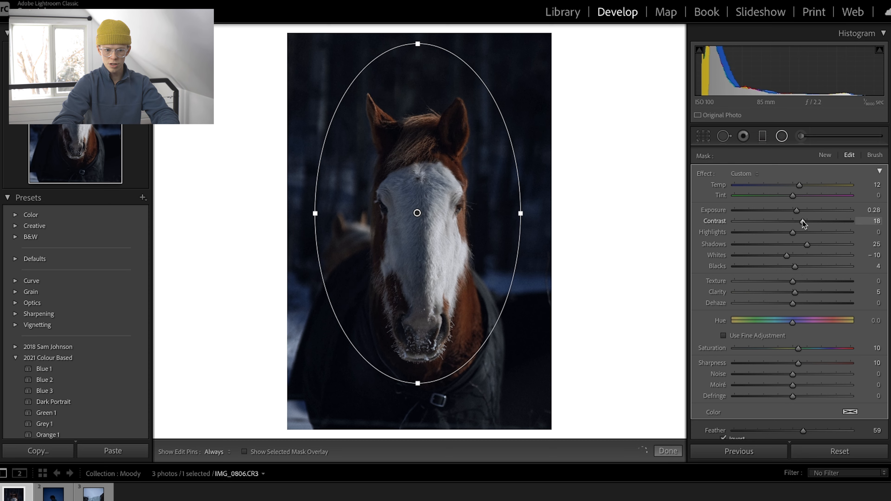
left_click(782, 136)
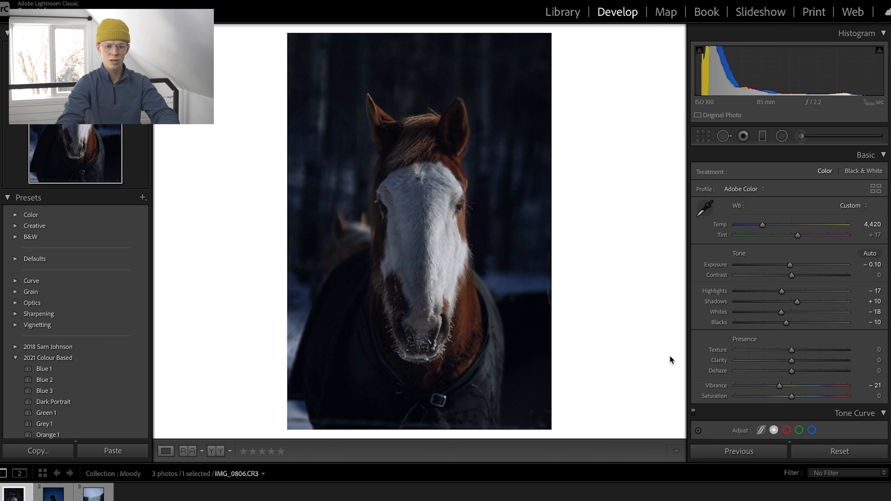
Compare the edited horse portrait with its unedited before version.
key("backslash")
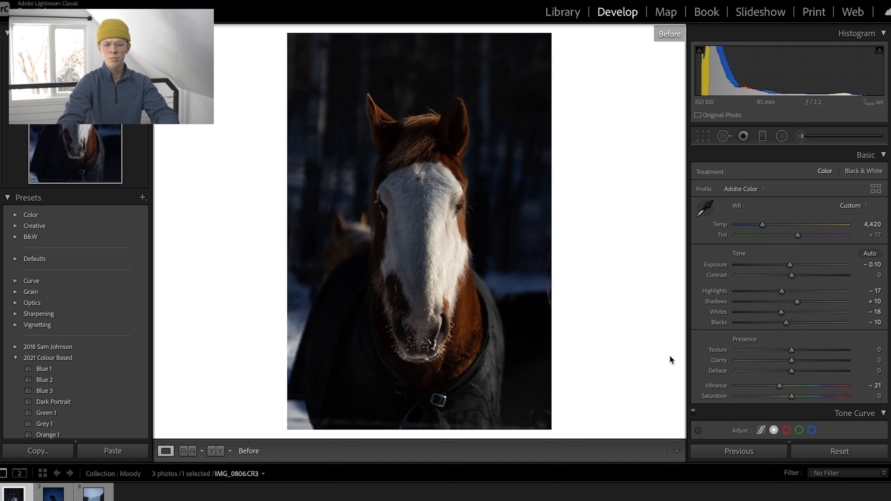
key("backslash")
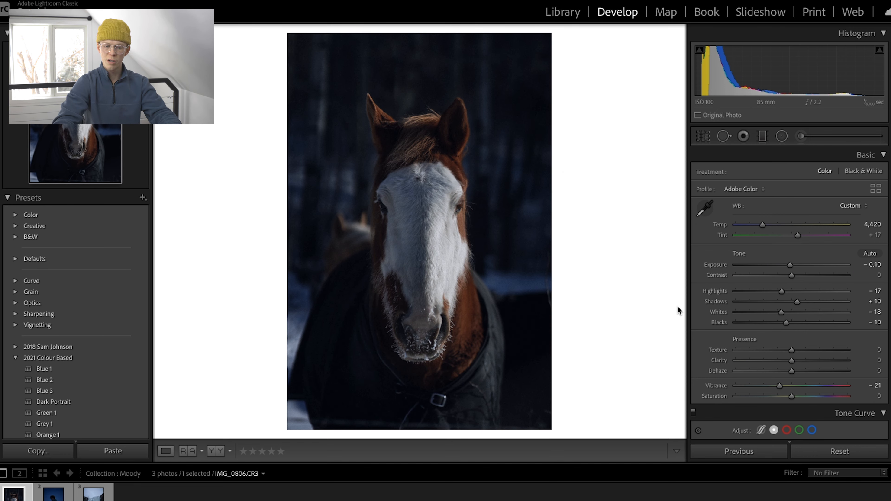
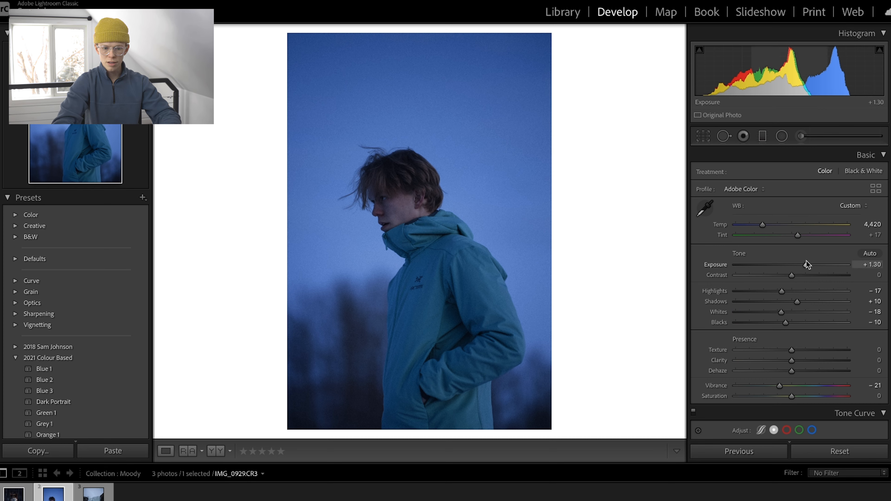
Move the existing radial filter up over the man's face, tilt its oval, and reset all of its effect settings.
left_click(781, 135)
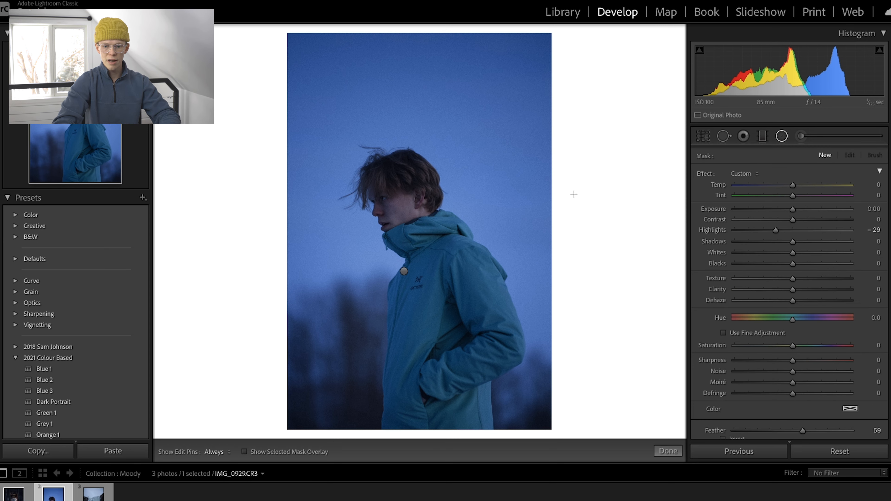
left_click(404, 271)
left_click_drag(404, 271, 406, 225)
left_click_drag(514, 226, 512, 201)
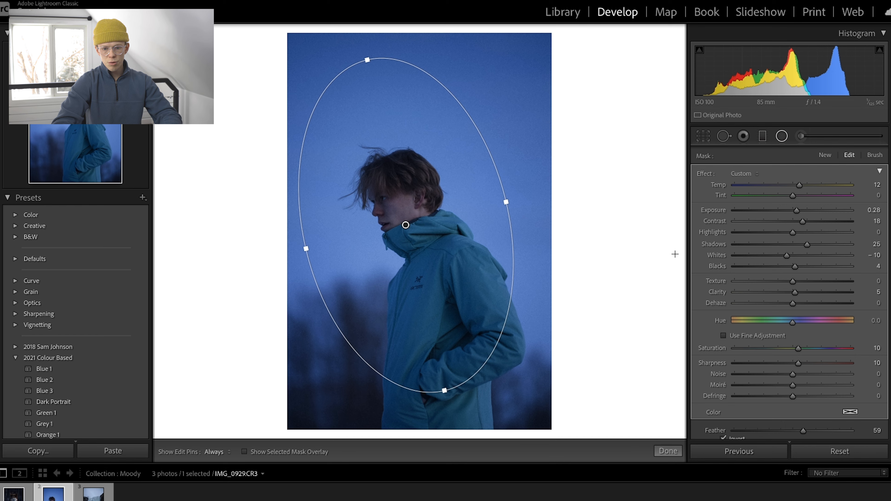
double_click(713, 178)
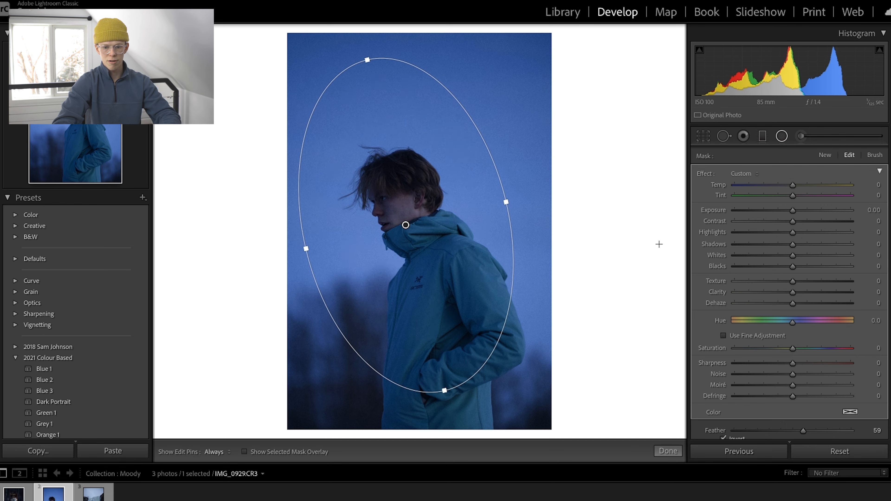
Set the face radial filter's shadows to 32, exposure to 0.15 and temperature to 25.
left_click_drag(792, 244, 810, 244)
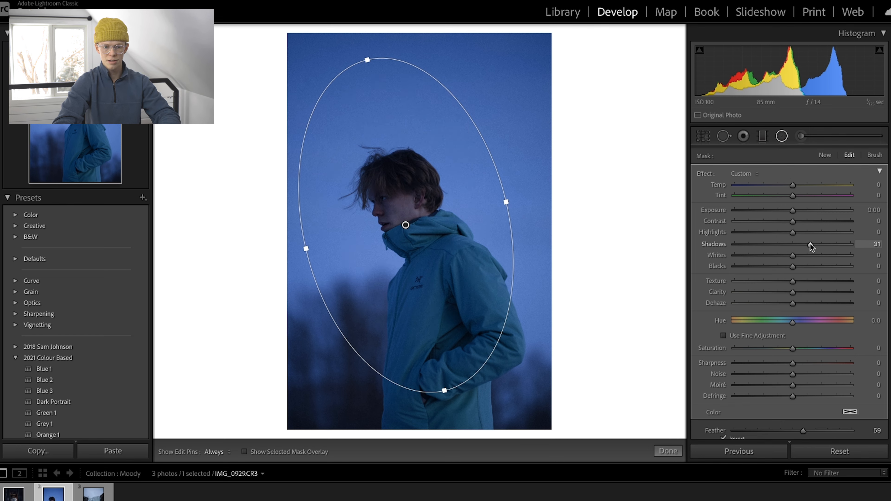
left_click_drag(792, 210, 795, 209)
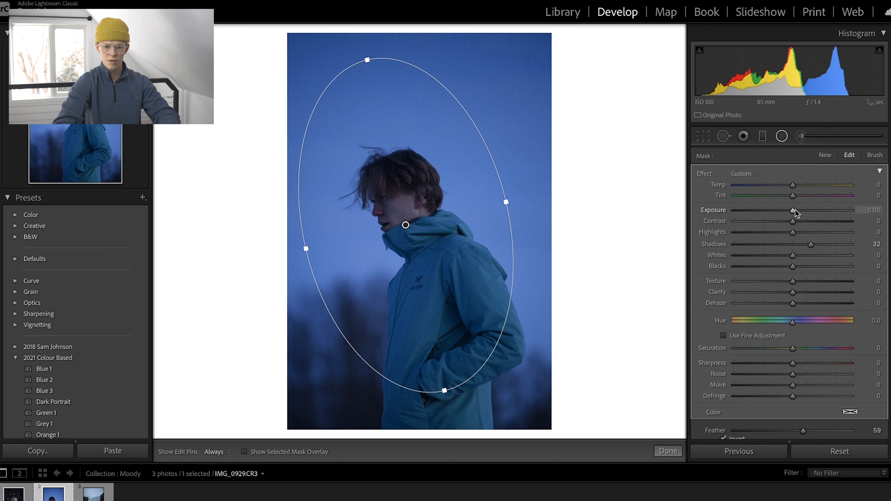
left_click(809, 185)
left_click_drag(813, 186, 816, 189)
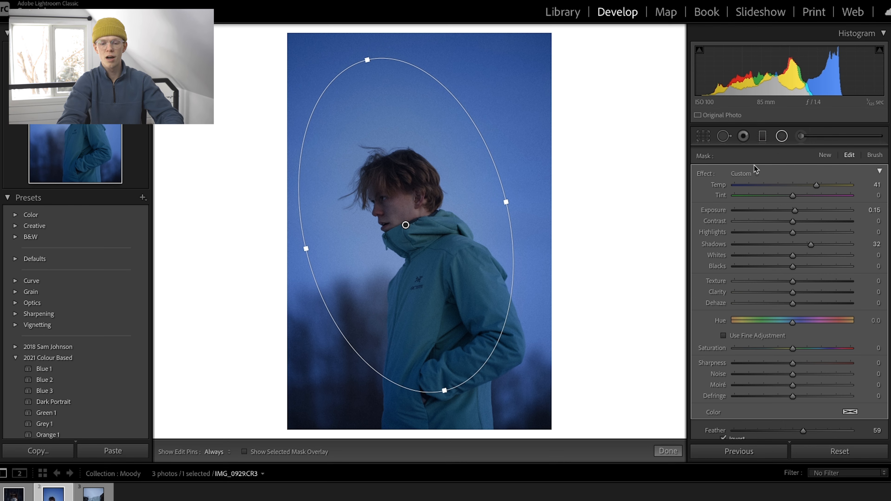
left_click(771, 185)
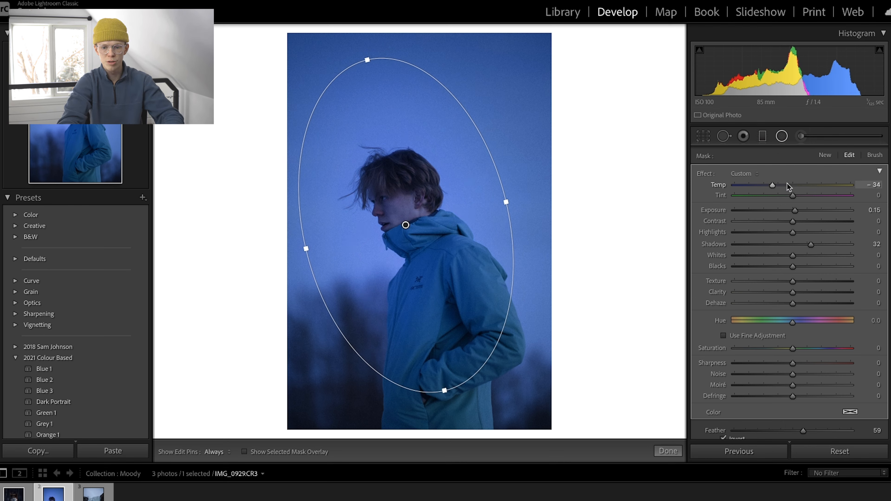
left_click_drag(796, 188, 807, 185)
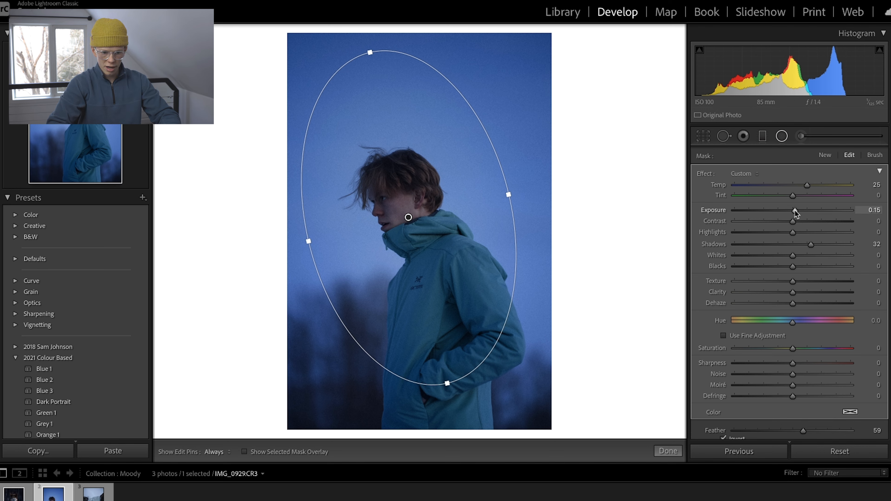
Refine the face radial filter to blacks −12, exposure 0.34, contrast 13 and clarity −4, and close the filter.
left_click_drag(792, 268, 785, 268)
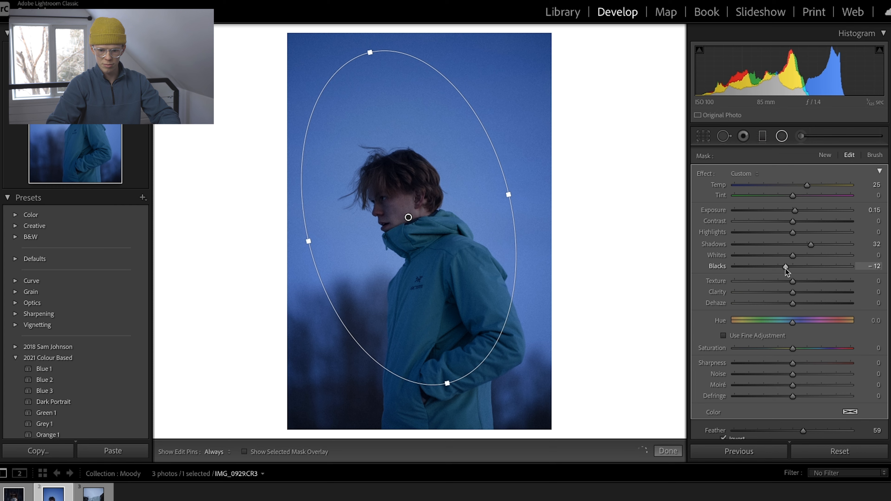
left_click_drag(795, 210, 802, 224)
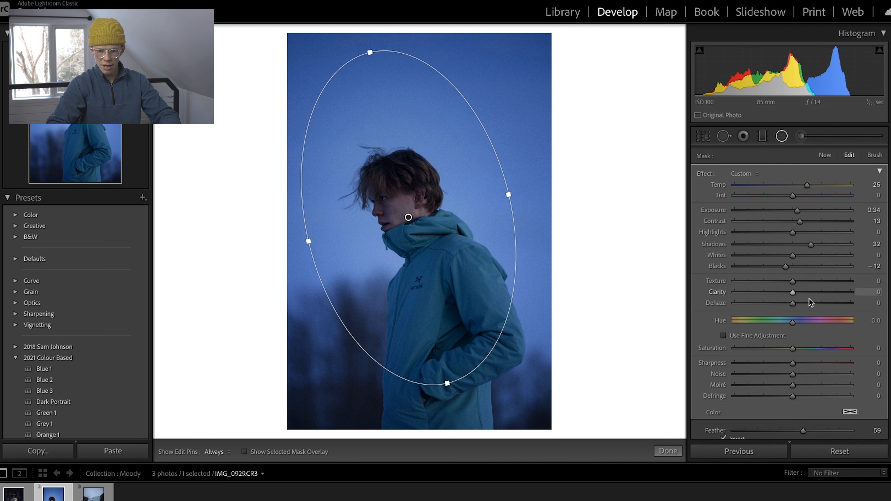
left_click_drag(798, 289, 789, 290)
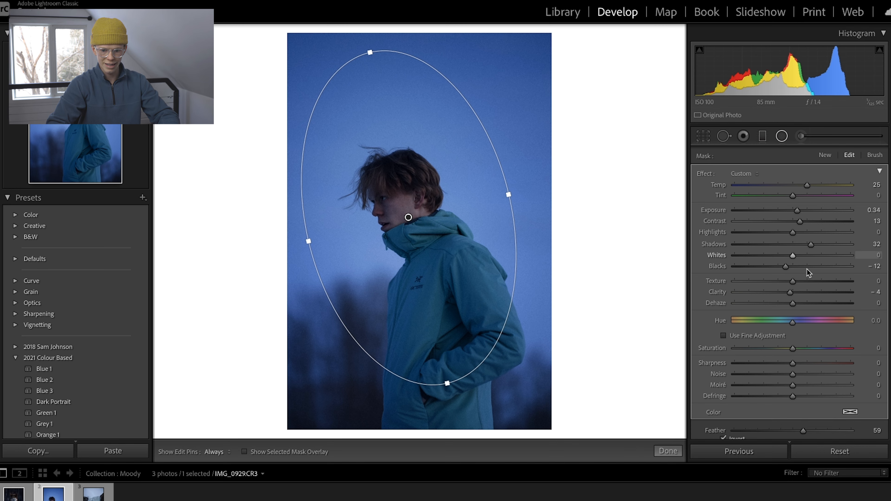
left_click(782, 137)
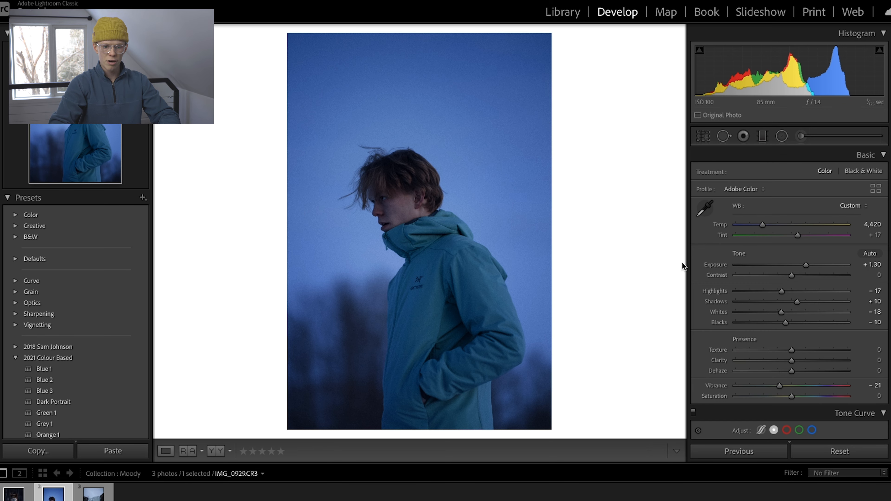
Compare the blue-jacket portrait with its unedited before version and inspect the face up close.
key("backslash")
key("backslash")
left_click(407, 201)
left_click(392, 195)
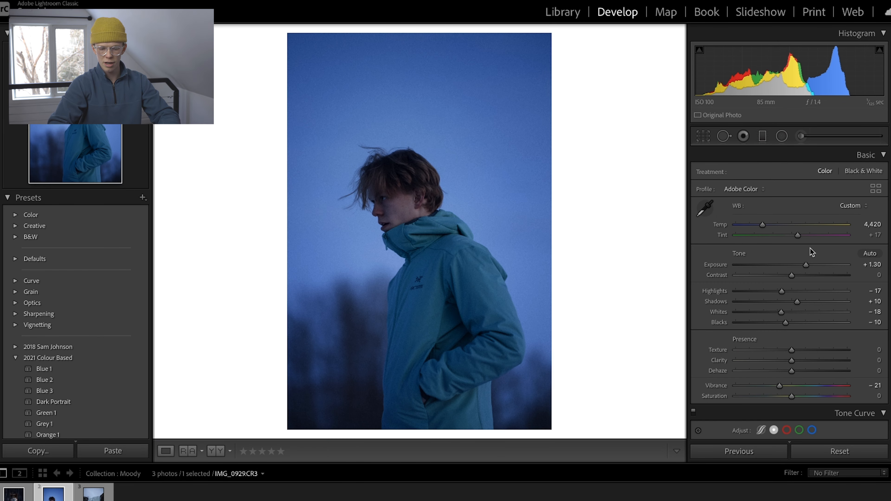
Set the aqua hue to −67 and the blue hue to −2, checking the result against the before version.
scroll(812, 252, "down", 10)
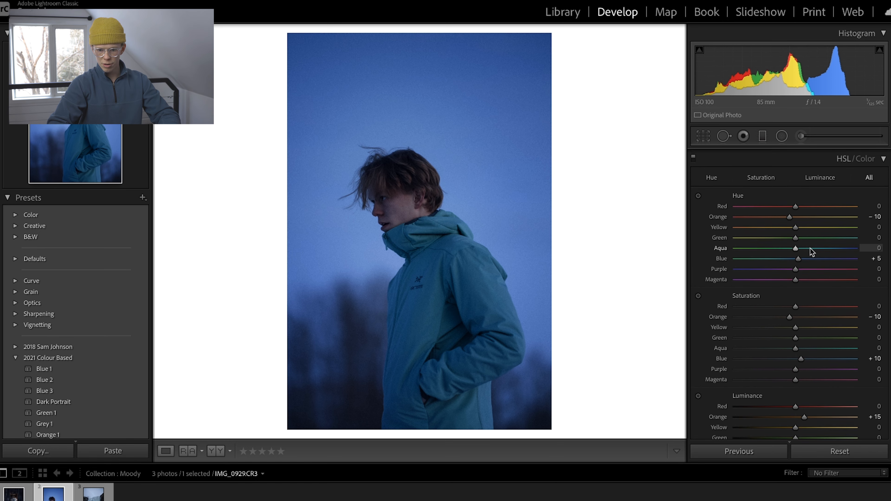
left_click_drag(798, 259, 800, 260)
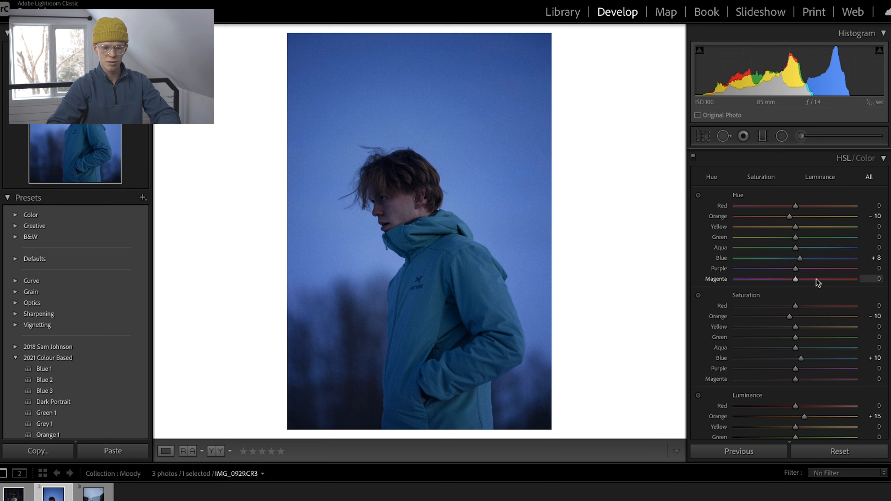
left_click_drag(744, 250, 782, 265)
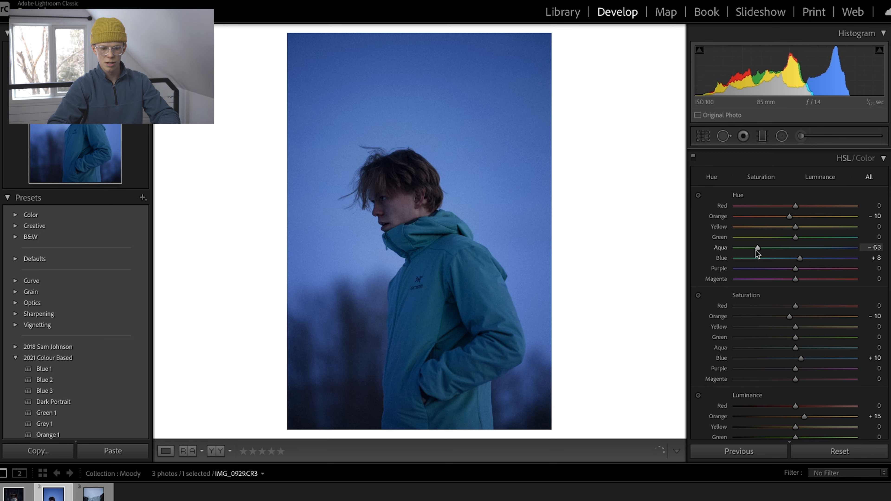
left_click_drag(796, 261, 795, 260)
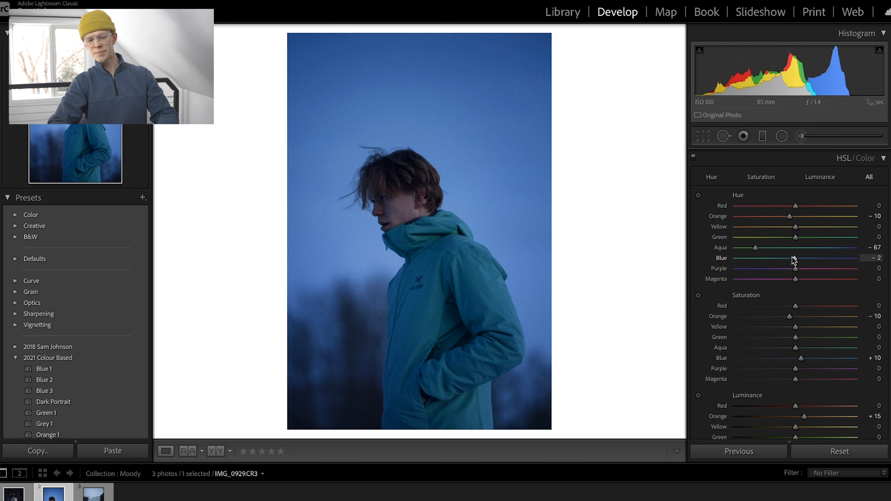
key("backslash")
key("backslash")
Apply the previous photo's settings to the frozen waterfall photo IMG_1473.CR3 and shift its crop lower around the person in the orange jacket.
key("Right")
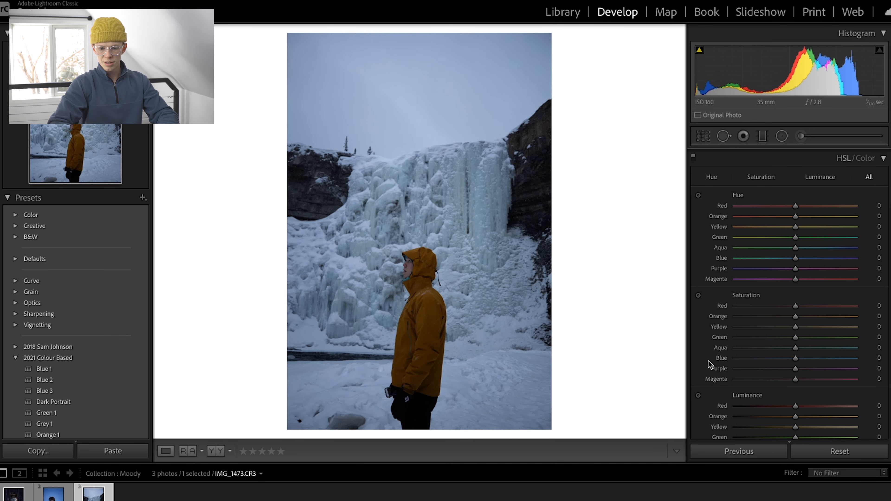
left_click(742, 451)
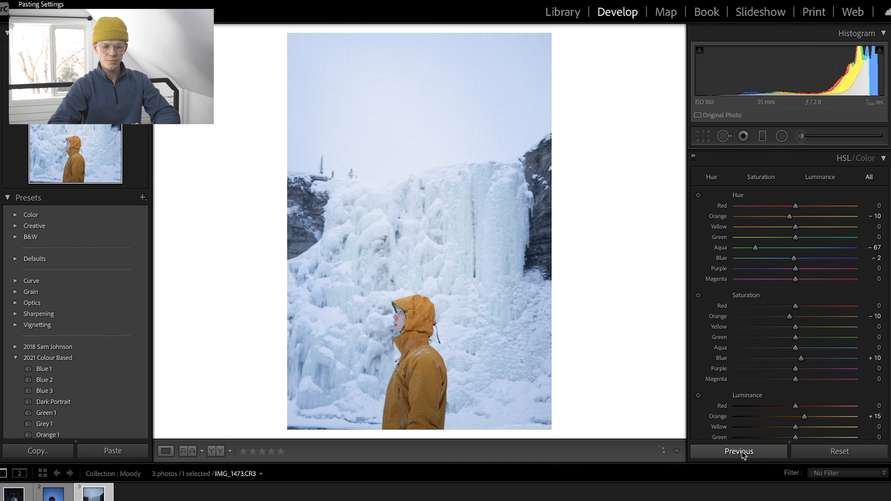
left_click(703, 137)
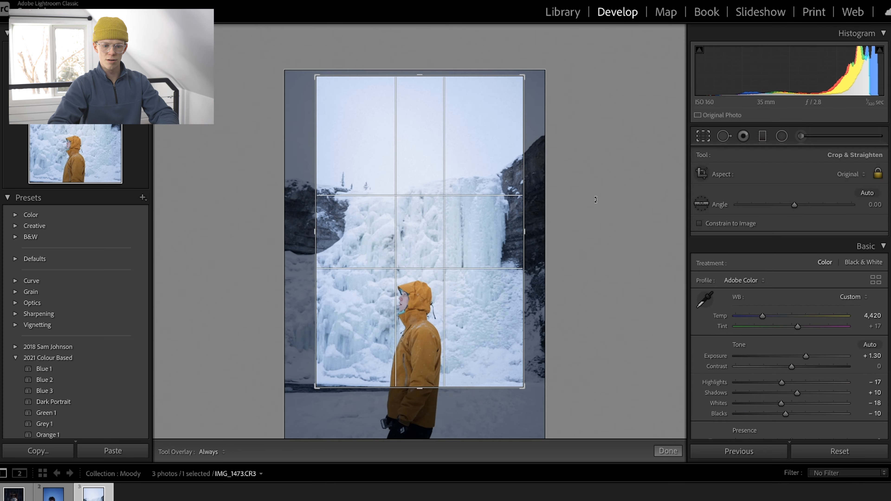
left_click_drag(412, 312, 416, 299)
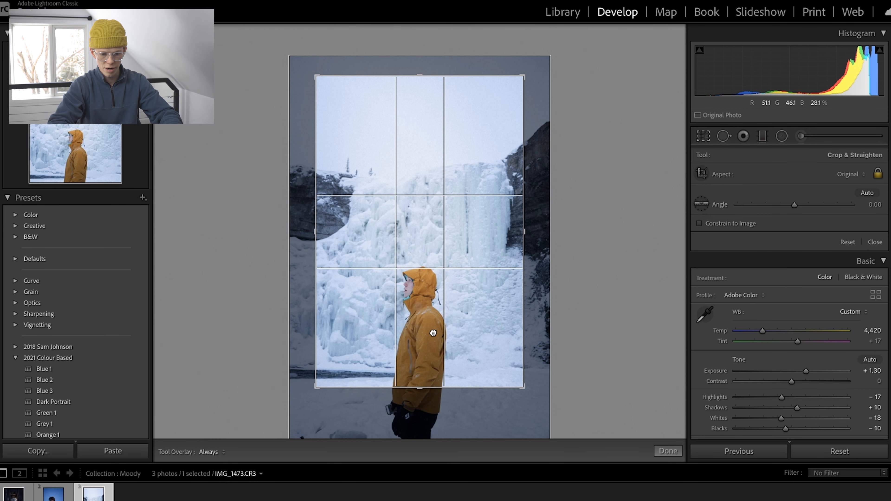
key("Return")
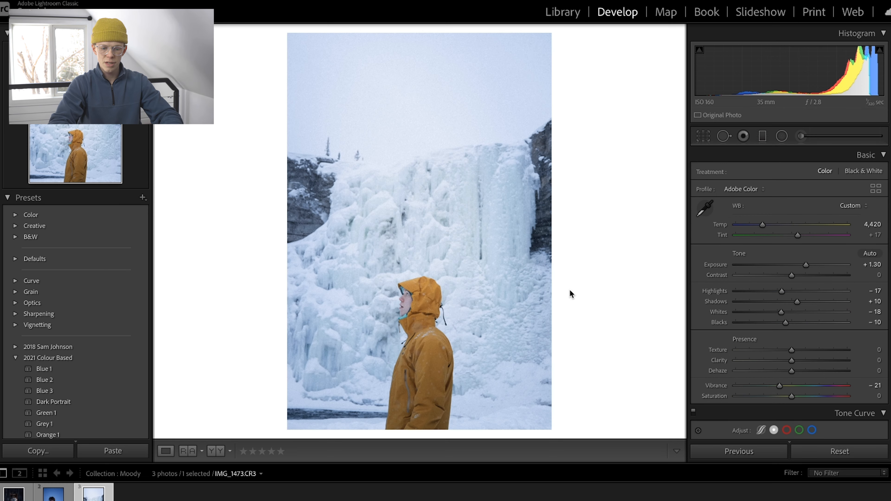
left_click(704, 136)
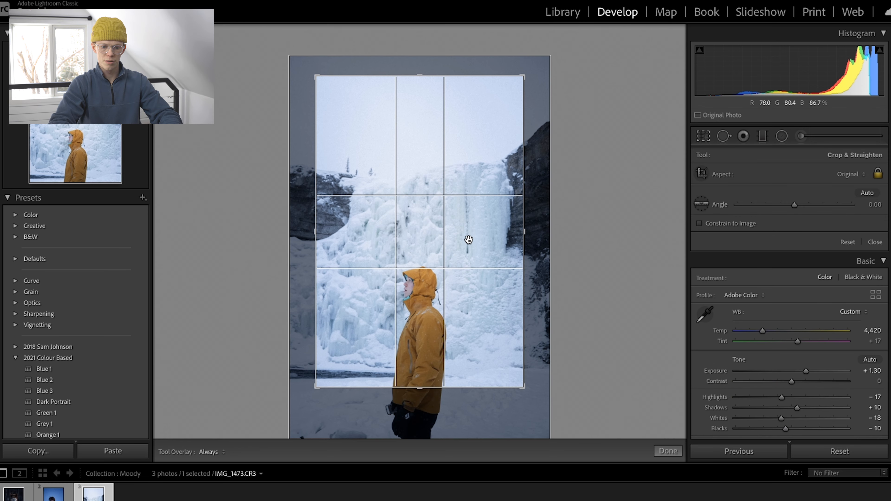
key("Return")
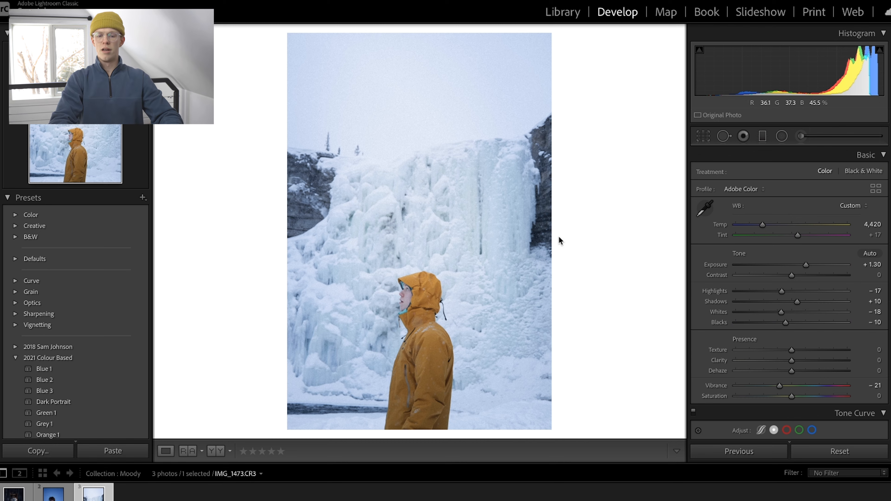
Set the waterfall photo's exposure to +0.25 and its temperature to 4,010.
left_click_drag(804, 263, 794, 265)
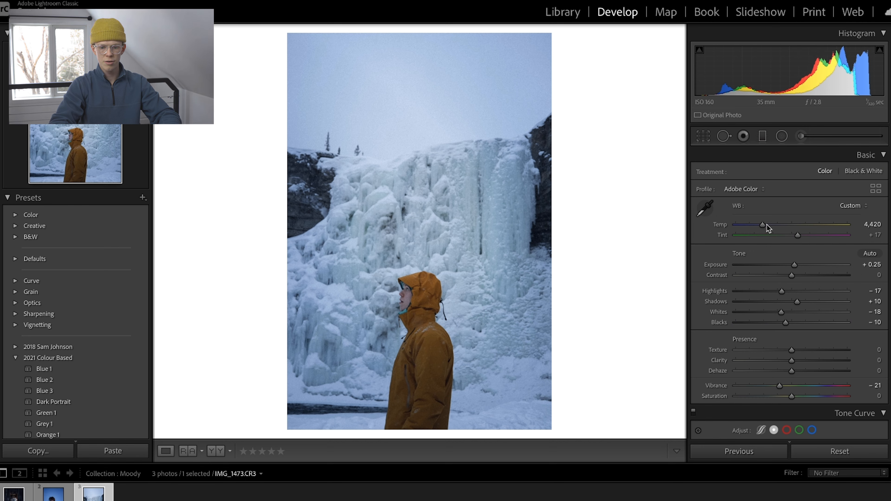
left_click_drag(764, 226, 759, 226)
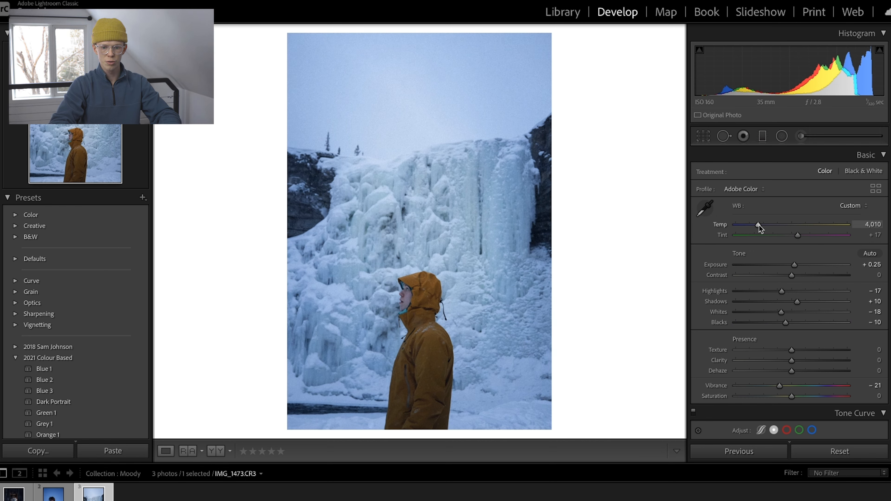
scroll(797, 326, "down", 9)
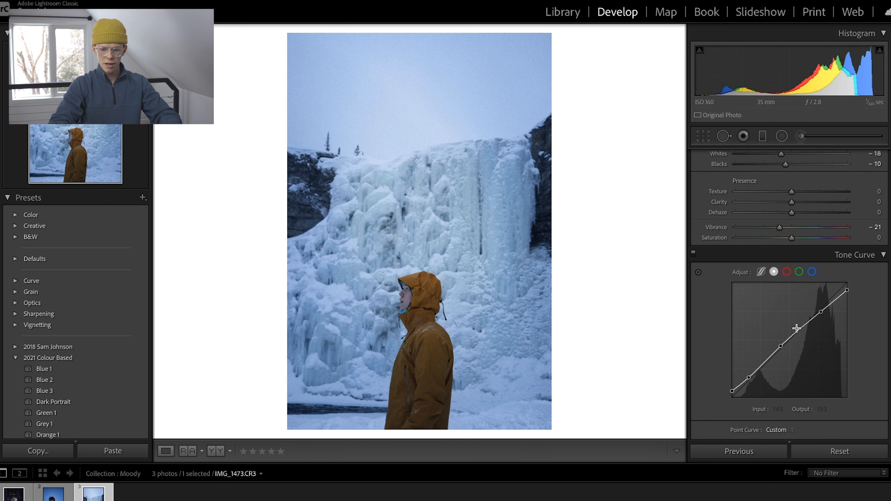
scroll(799, 330, "up", 9)
scroll(797, 326, "up", 4)
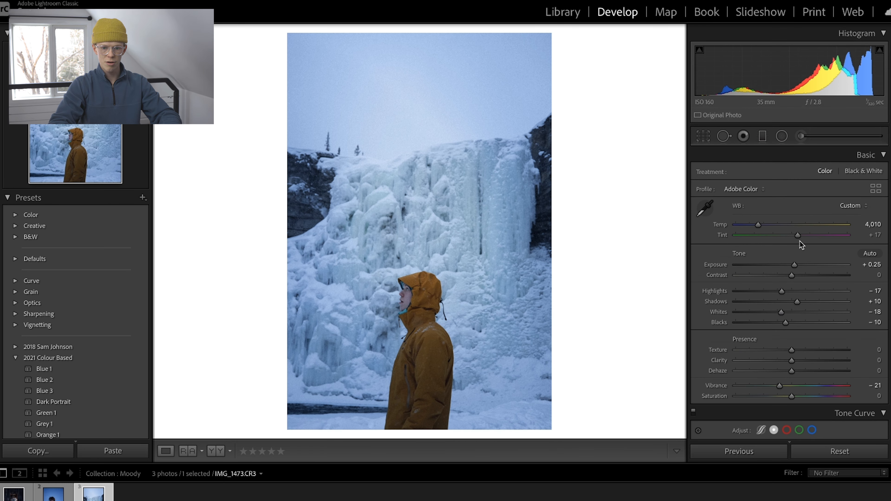
Rotate the copied radial filter upright, move it over the person in the orange jacket, and reset all of its effect settings.
left_click(779, 139)
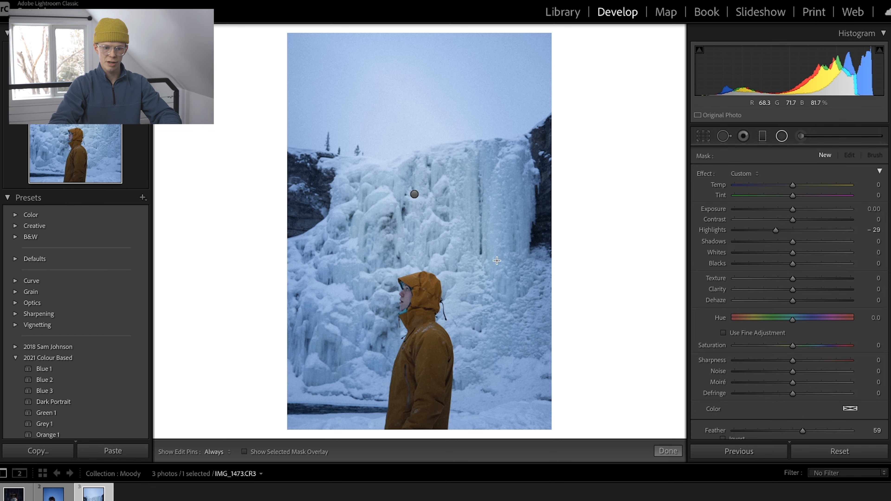
left_click(416, 196)
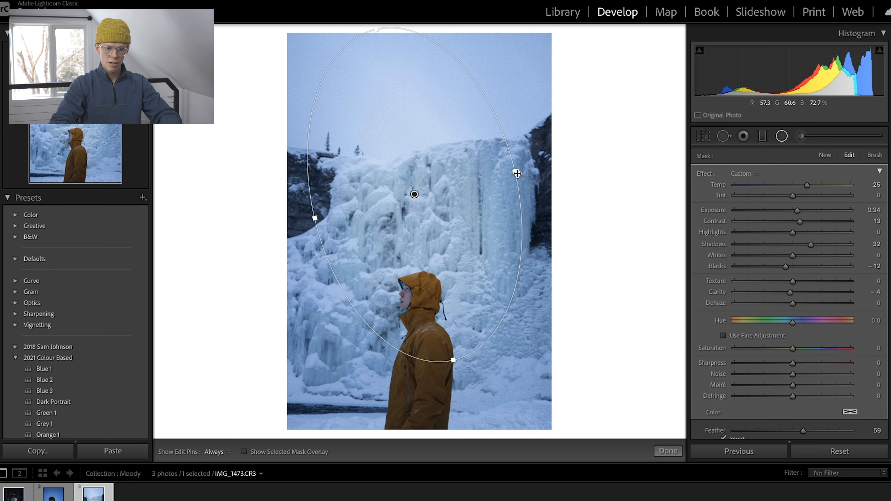
left_click_drag(520, 168, 523, 188)
left_click_drag(412, 213, 414, 335)
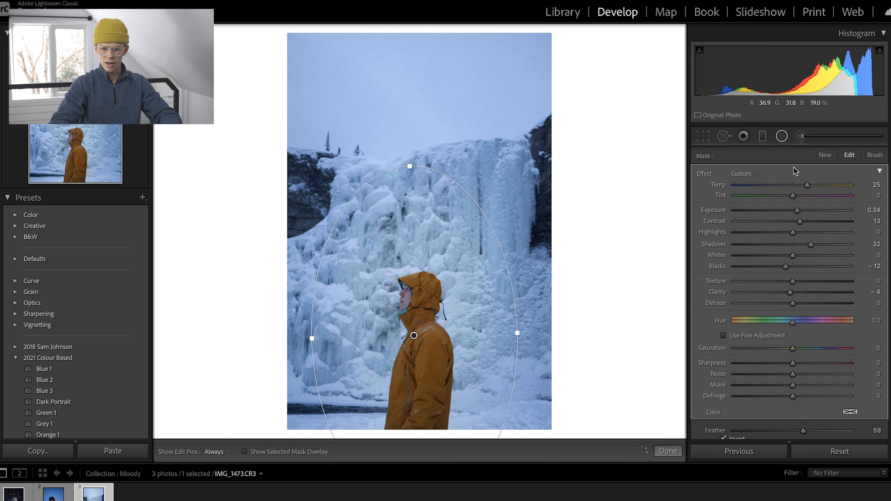
double_click(707, 172)
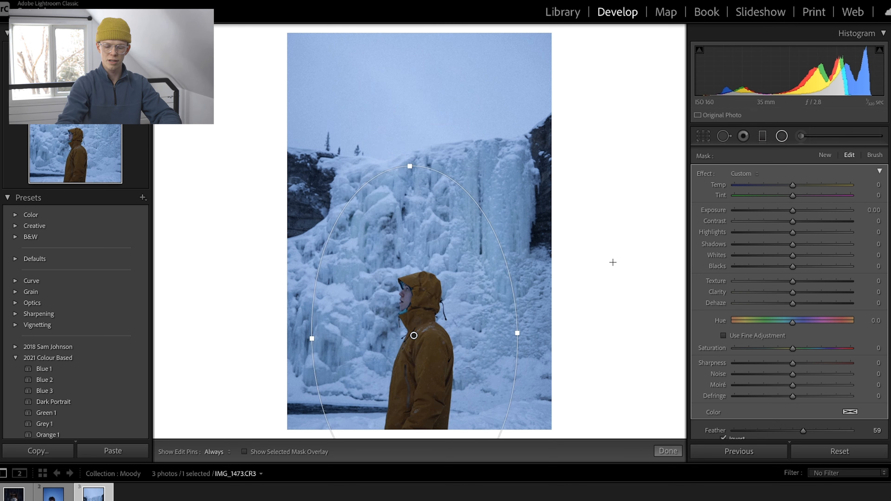
Check the radial filter's coverage with the mask overlay and open its range mask options.
key("o")
scroll(789, 274, "down", 1)
scroll(788, 274, "down", 5)
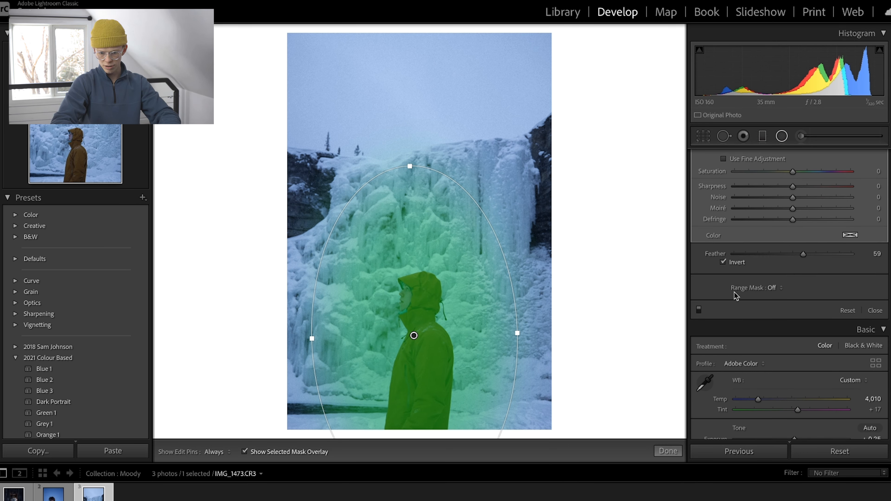
left_click(773, 287)
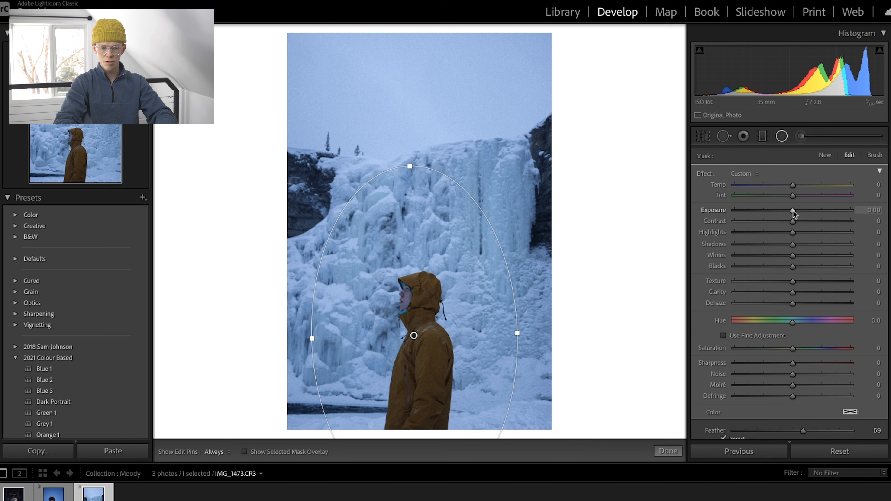
Set the radial filter's exposure to 0.93, contrast to 12, shadows to 18 and blacks to -12 on the person in the orange jacket.
left_click_drag(793, 210, 807, 212)
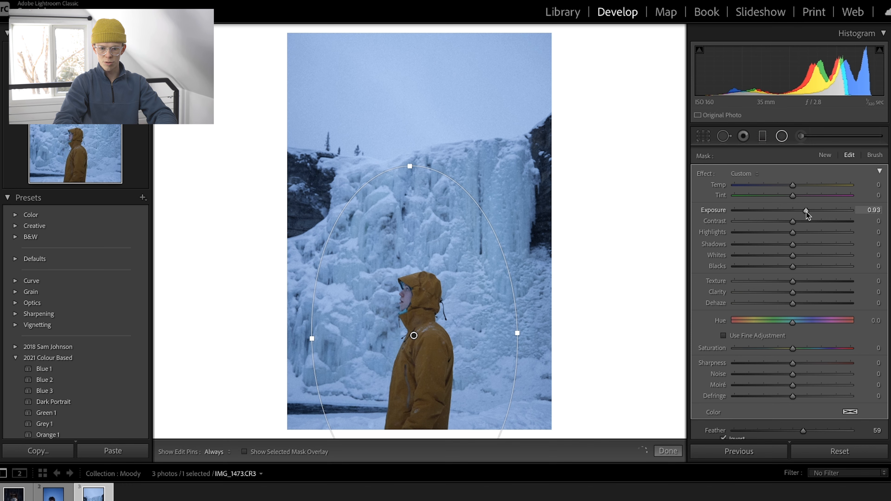
left_click(803, 244)
left_click(800, 220)
left_click(785, 265)
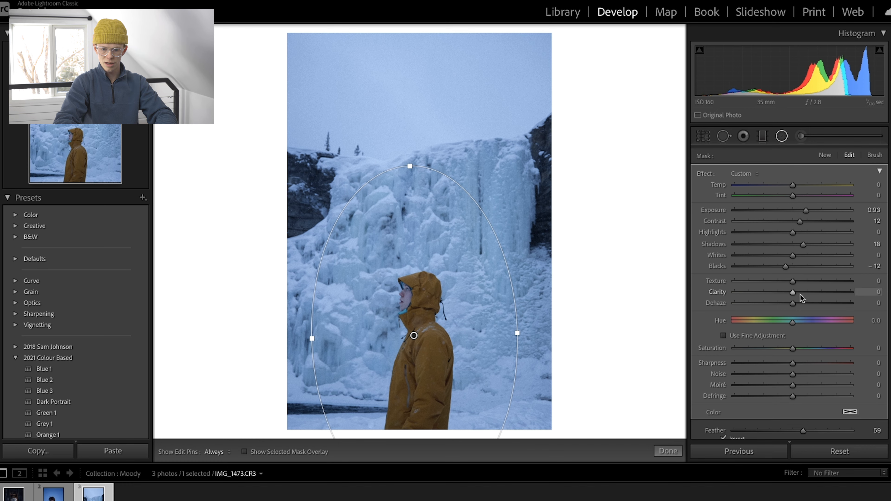
Set the radial filter's saturation to 13, temperature to 39, clarity to 10 and sharpness to 11.
left_click(800, 348)
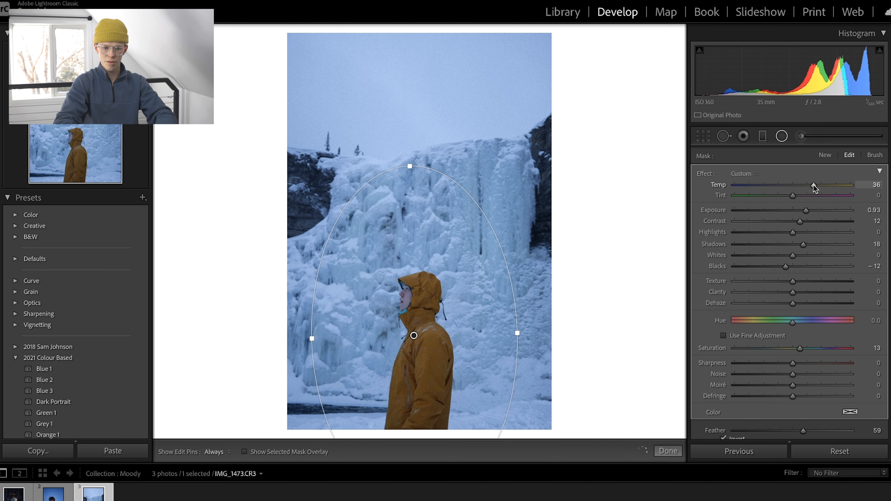
left_click_drag(813, 184, 815, 185)
left_click_drag(797, 292, 797, 293)
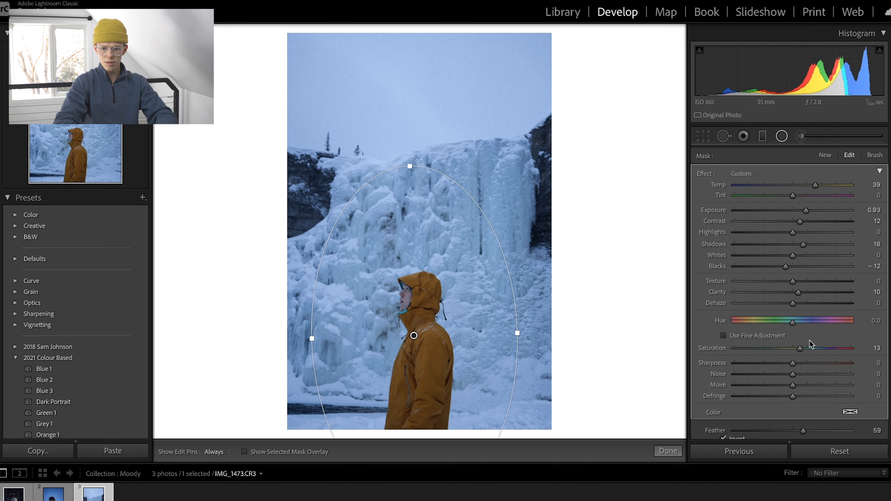
left_click_drag(793, 364, 795, 364)
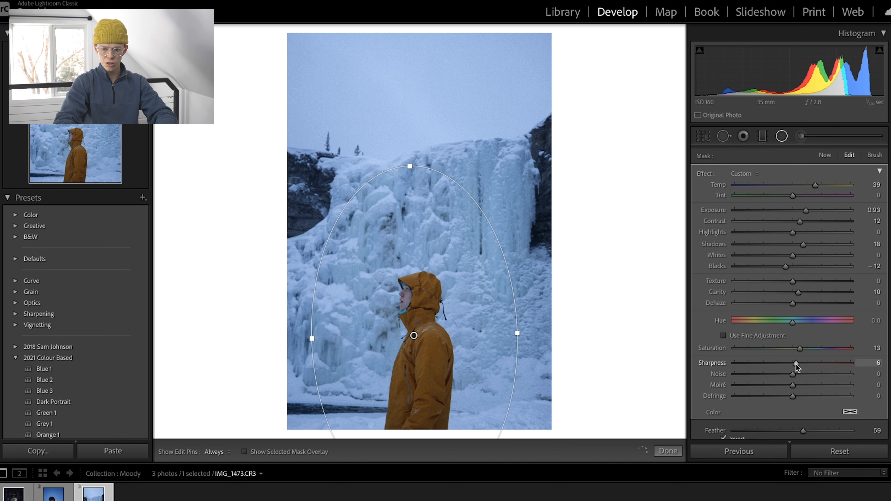
left_click_drag(799, 364, 799, 365)
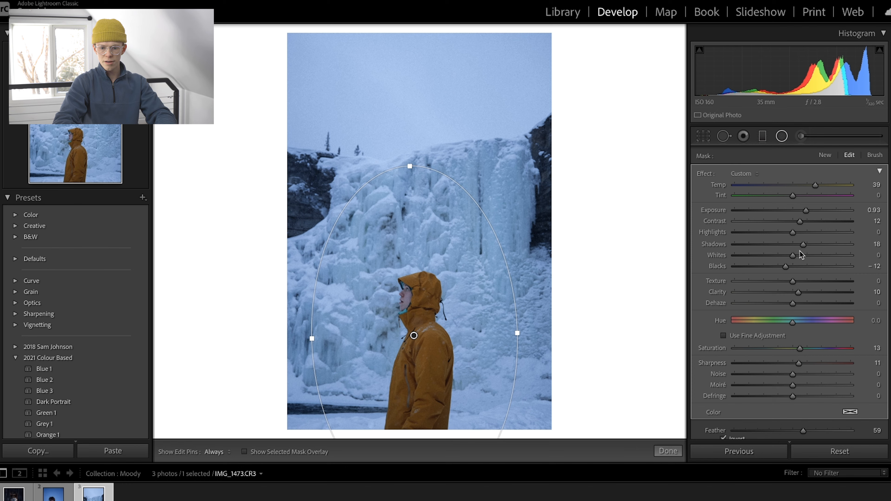
Shift the radial filter's hue to 9.3, and set its temperature to 27 and exposure to 1.08.
left_click_drag(794, 326, 795, 322)
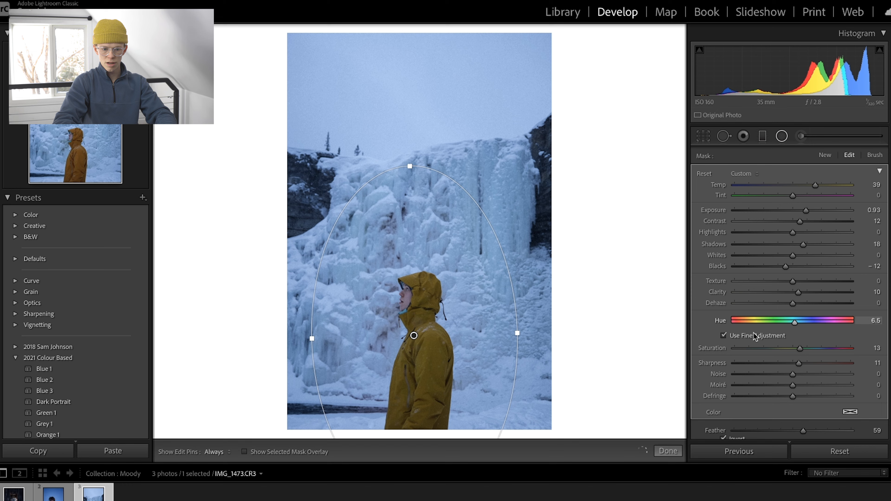
left_click(773, 334)
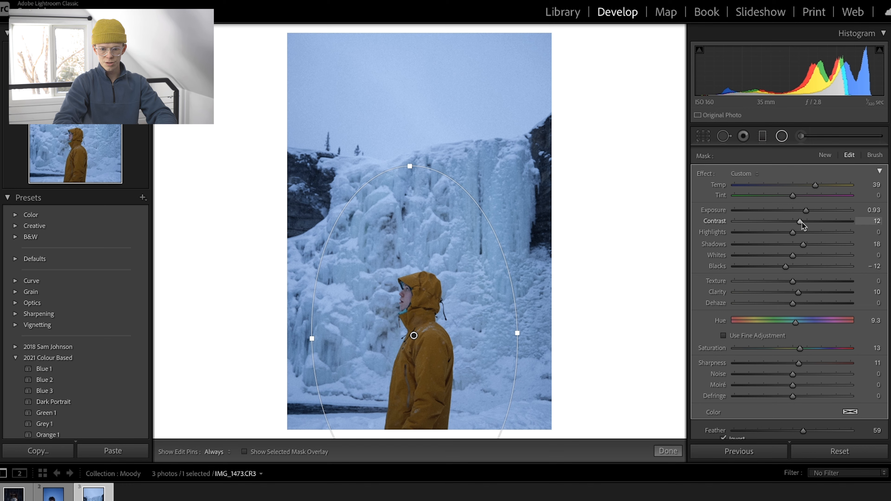
left_click_drag(807, 210, 809, 209)
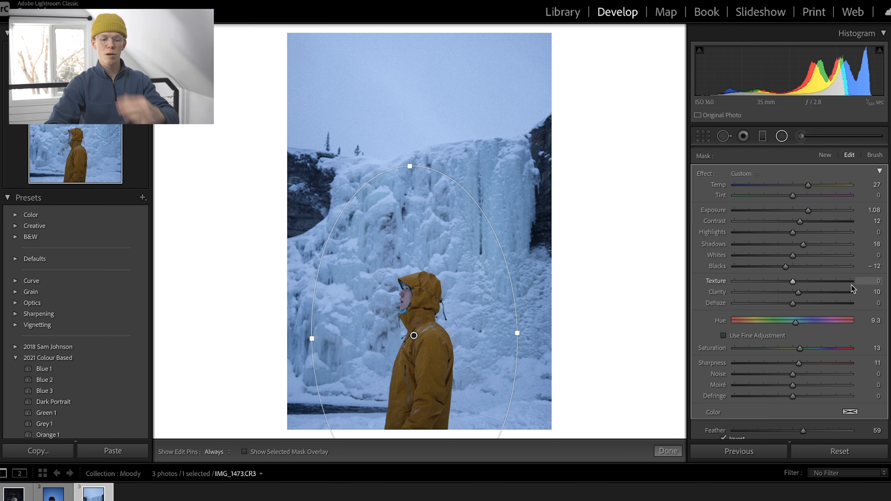
Close the radial filter and compare the waterfall photo with its before version.
left_click(781, 136)
key("backslash")
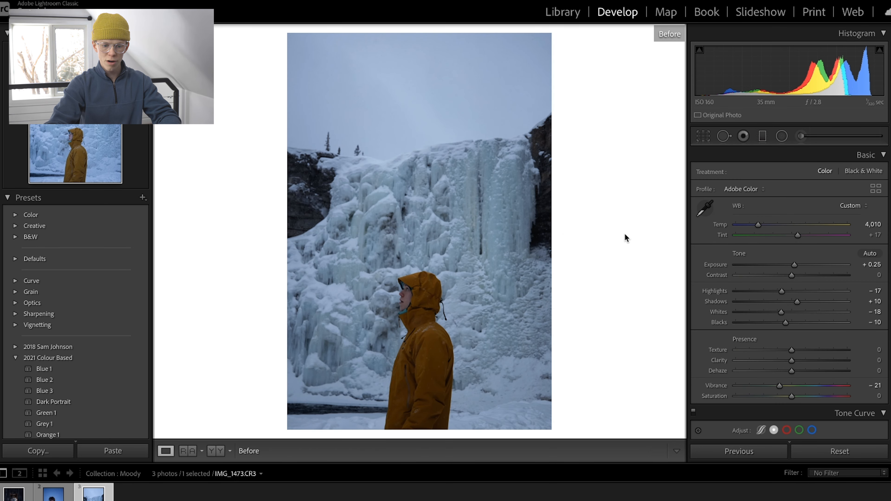
key("backslash")
key("backslash")
key("backslash")
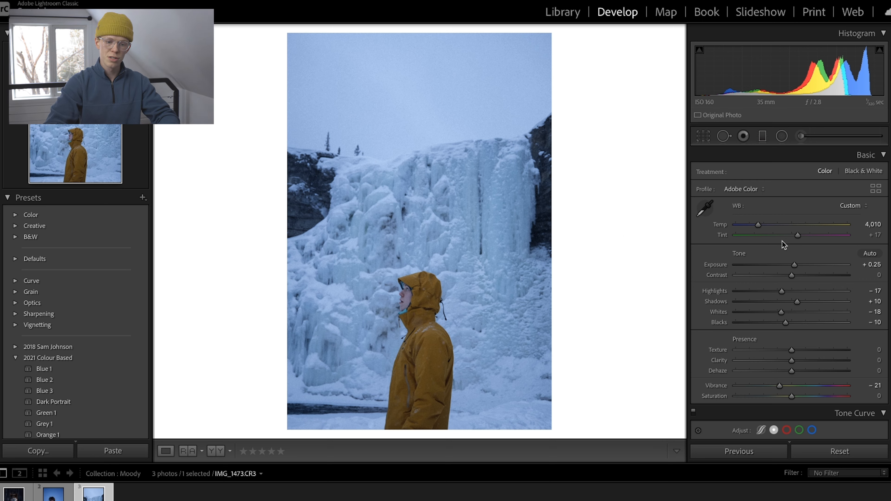
Set the waterfall photo's HSL luminance to -2 for blue, -13 for aqua and +11 for yellow.
scroll(788, 243, "down", 10)
scroll(795, 251, "down", 7)
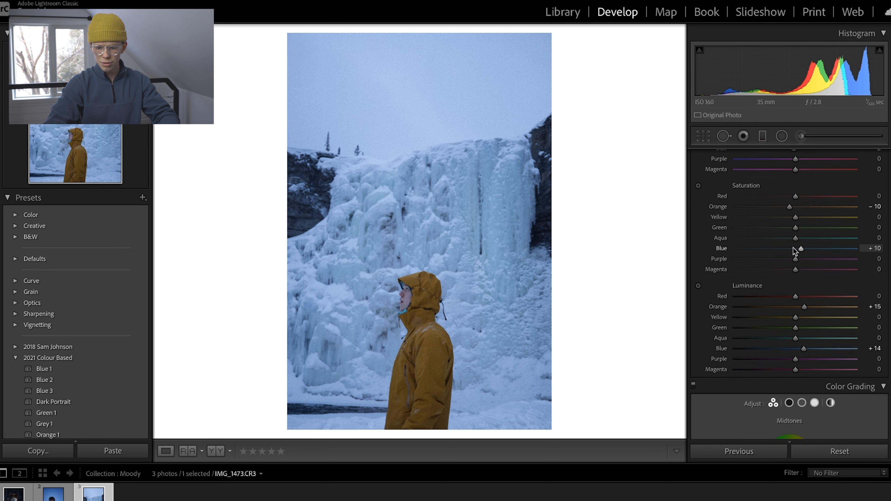
scroll(794, 257, "up", 3)
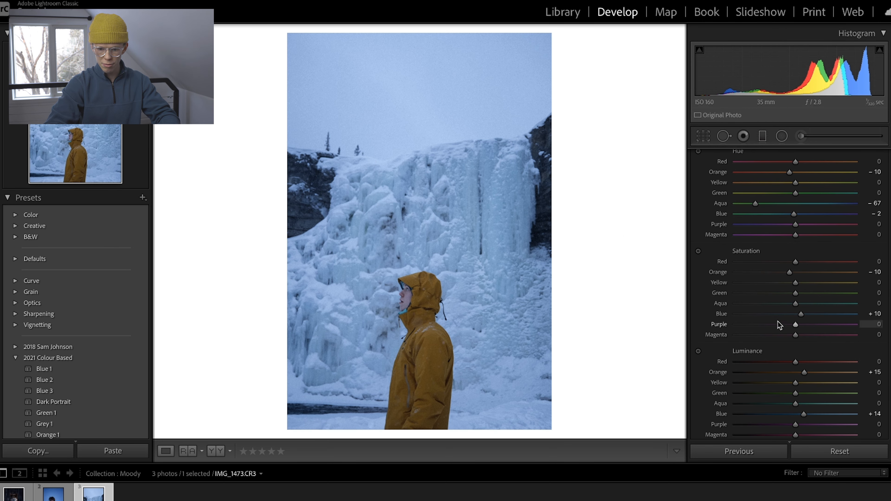
scroll(783, 311, "up", 3)
scroll(783, 311, "down", 6)
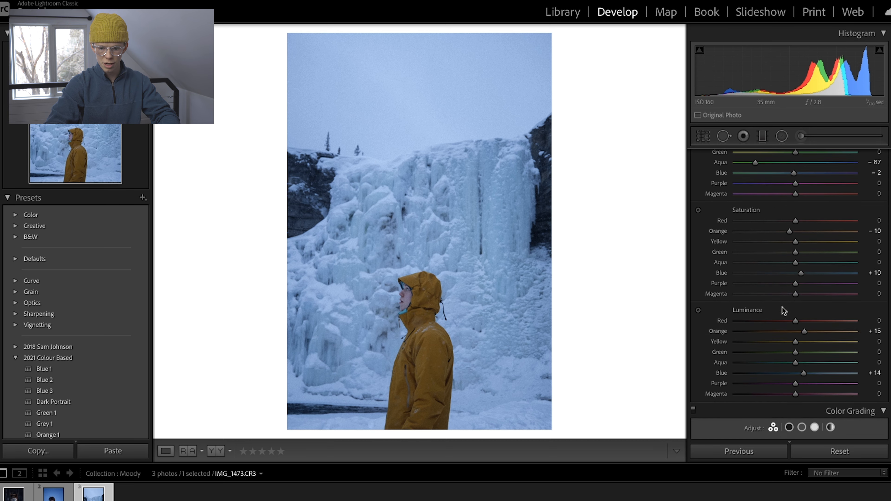
left_click(776, 334)
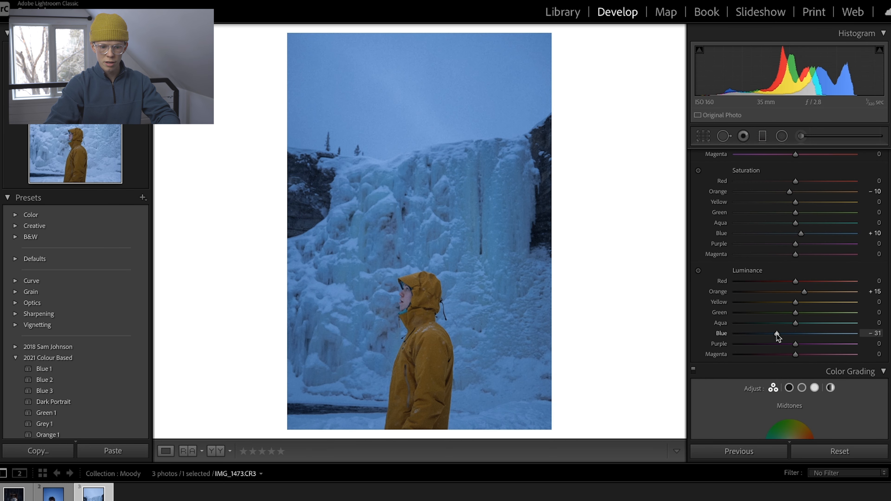
left_click_drag(776, 333, 790, 338)
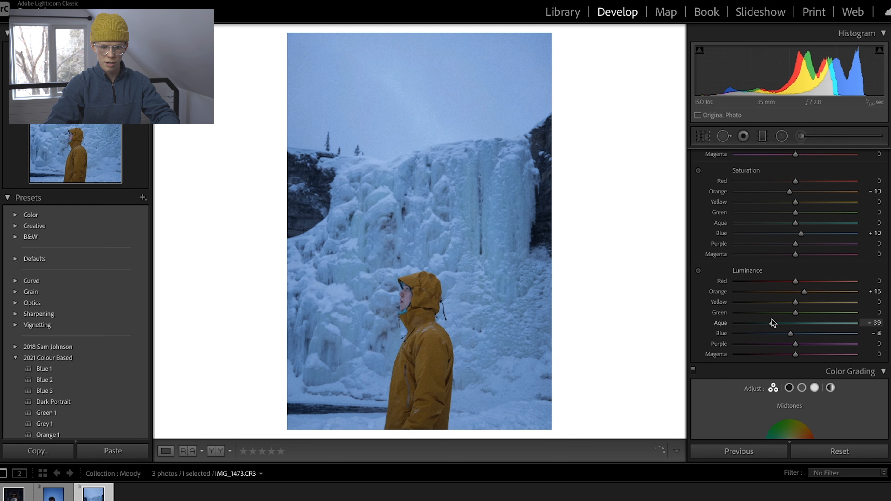
left_click_drag(735, 322, 808, 321)
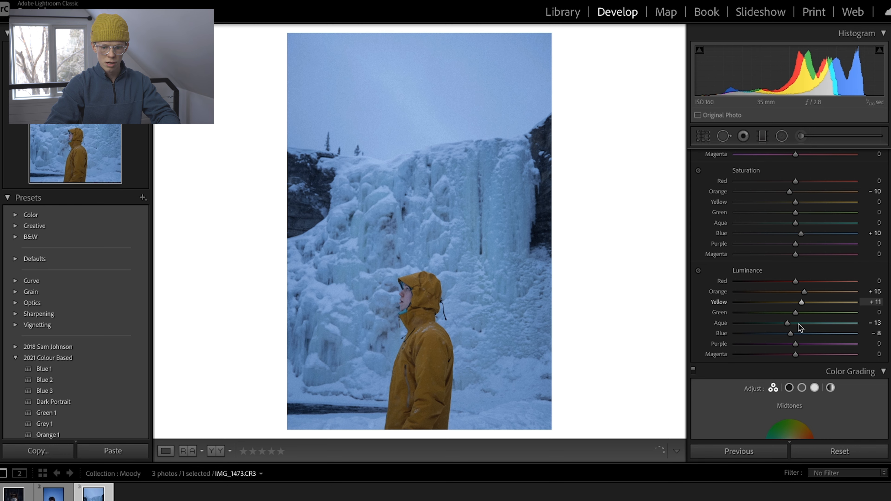
left_click_drag(790, 335, 729, 330)
mouse_move(794, 324)
left_mouse_down()
mouse_move(866, 314)
mouse_move(823, 319)
mouse_move(794, 340)
left_mouse_up()
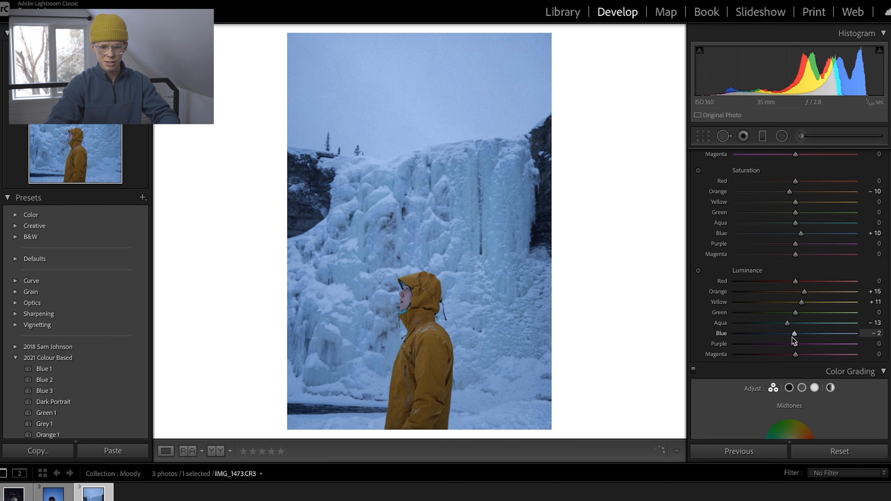
Compare the edited waterfall photo with its before version and return to the library grid of the Moody collection.
key("backslash")
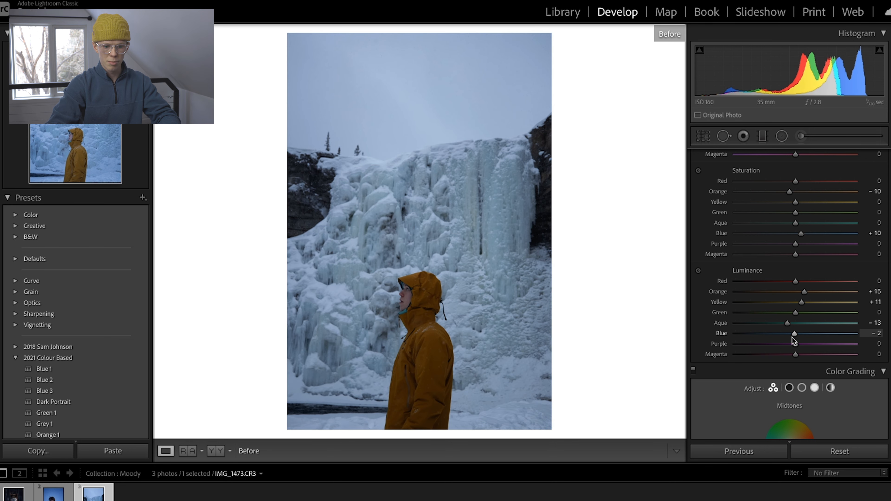
key("backslash")
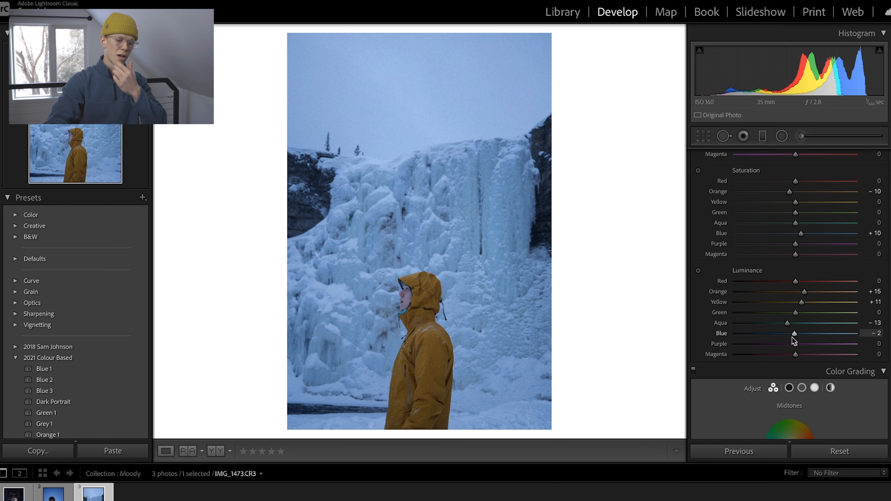
scroll(794, 340, "up", 10)
scroll(791, 336, "up", 8)
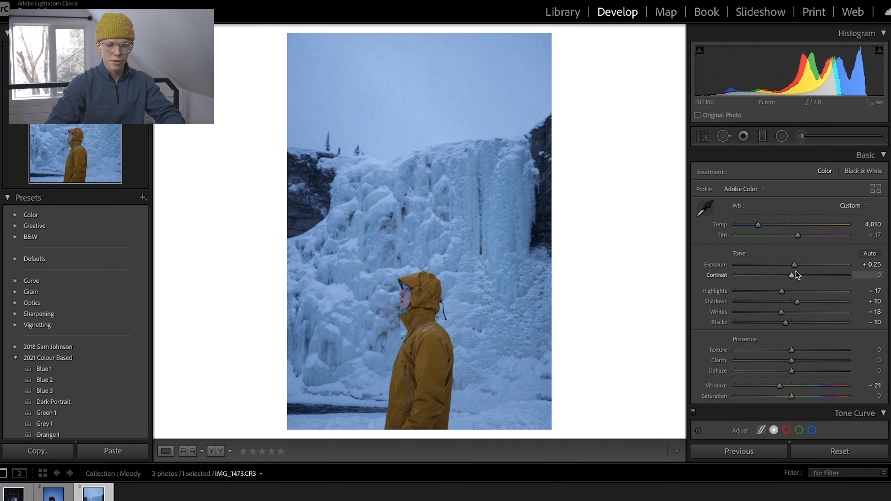
key("g")
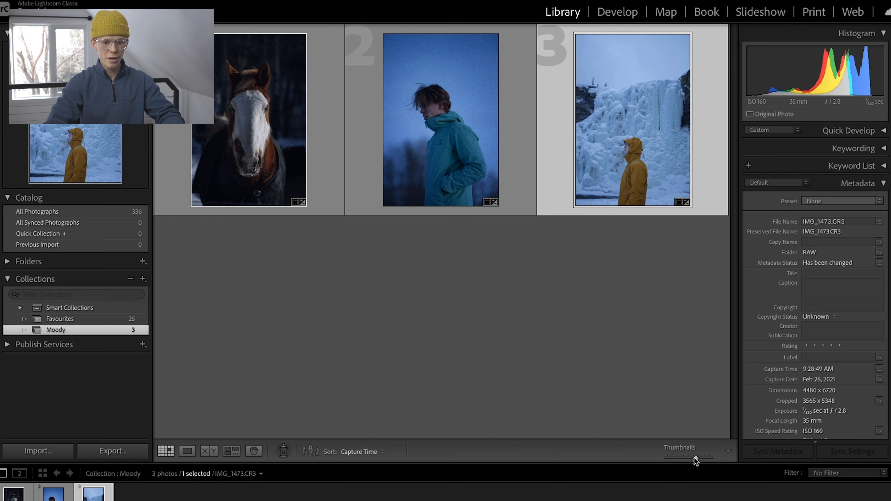